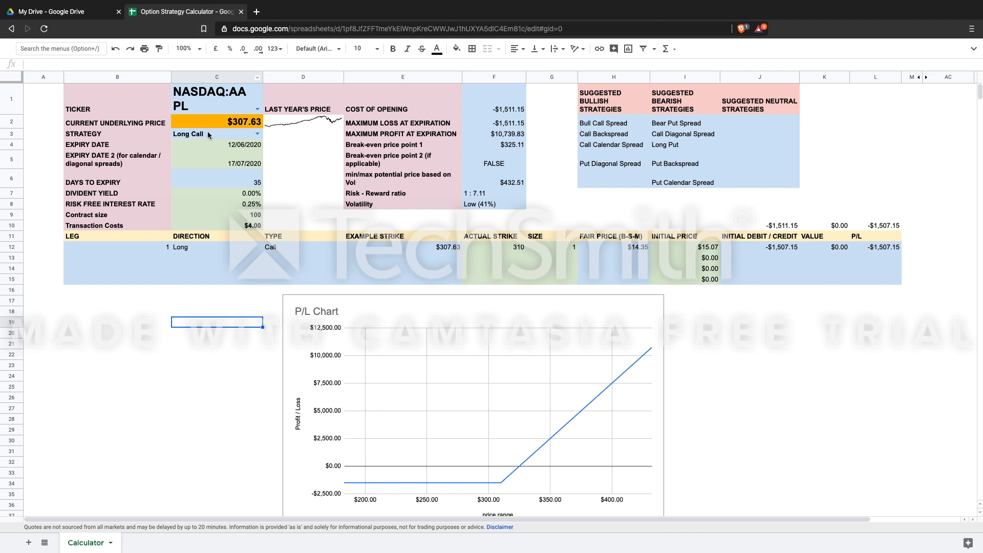
- Clear the second expiry date used for calendar / diagonal spreads
left_click(225, 162)
key("Delete")
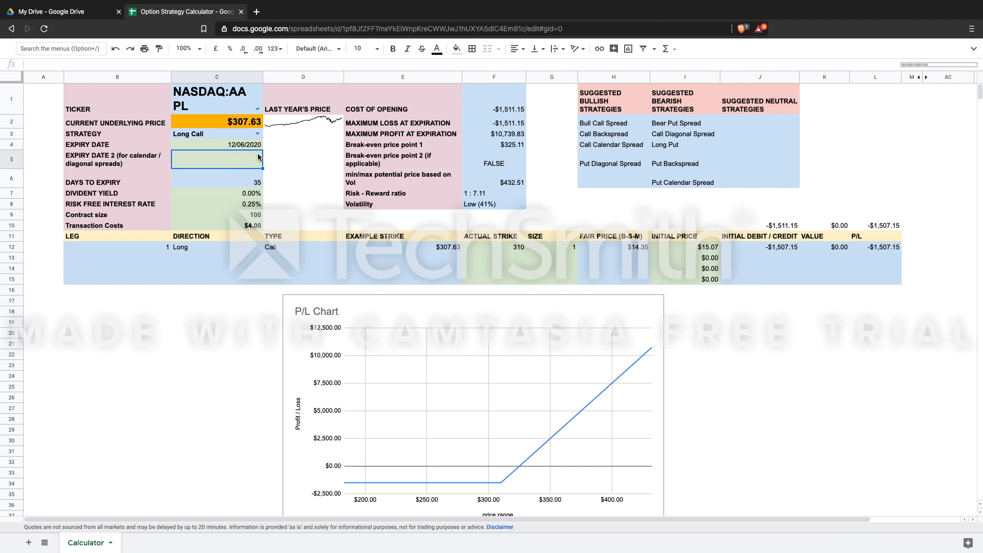
- Review the ticker choices, the formulas behind the current and last year's prices, the expiry date and the available strategies
left_click(240, 101)
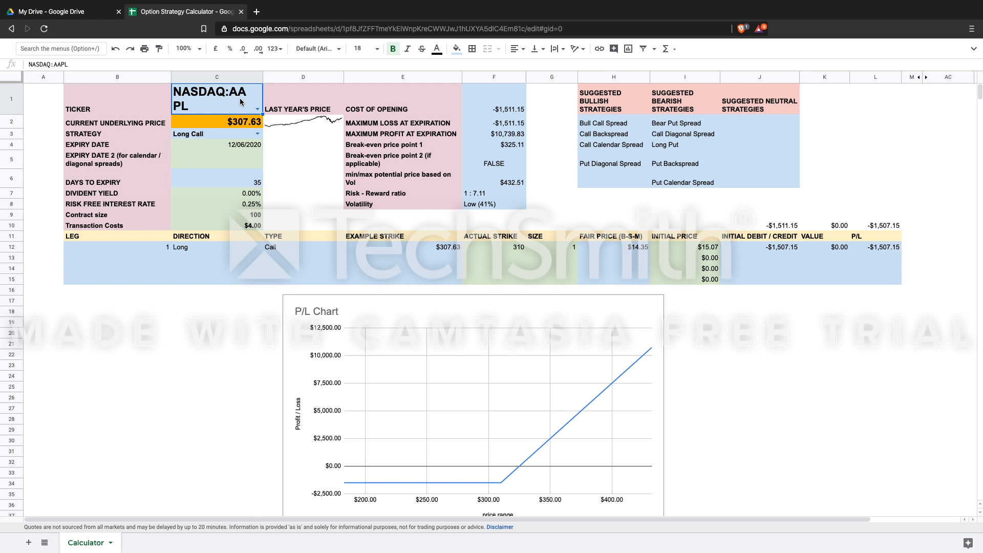
left_click(258, 110)
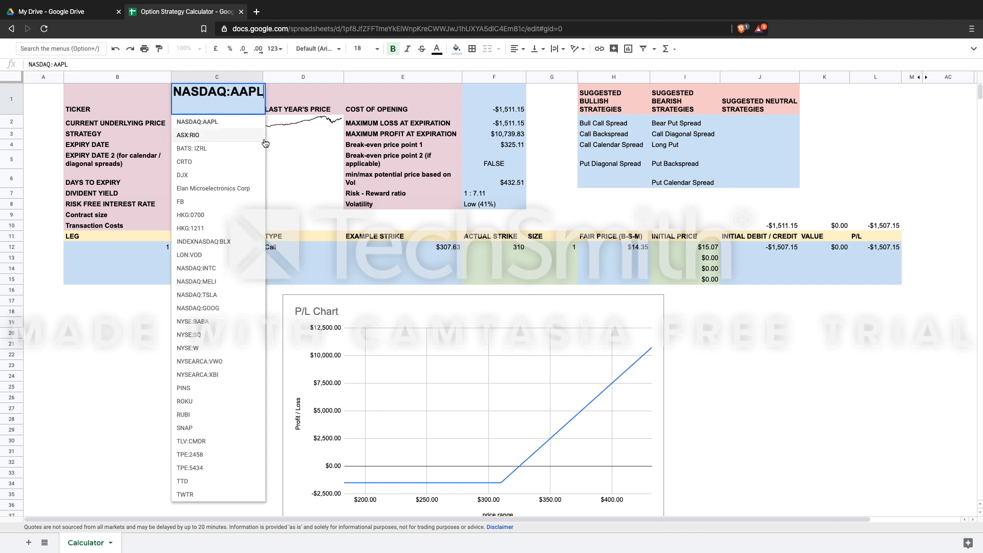
left_click(302, 156)
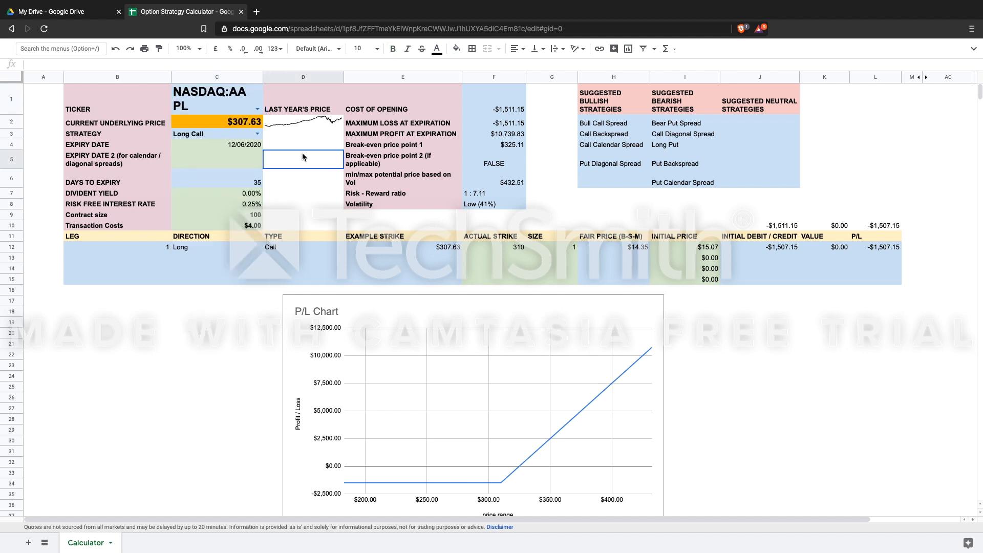
left_click_drag(260, 78, 270, 75)
left_click(247, 91)
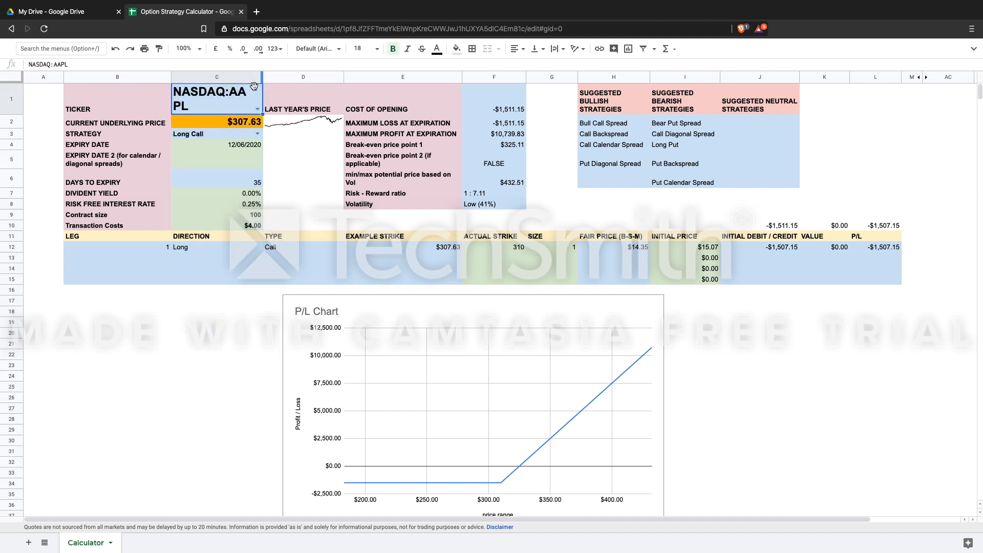
left_click(252, 124)
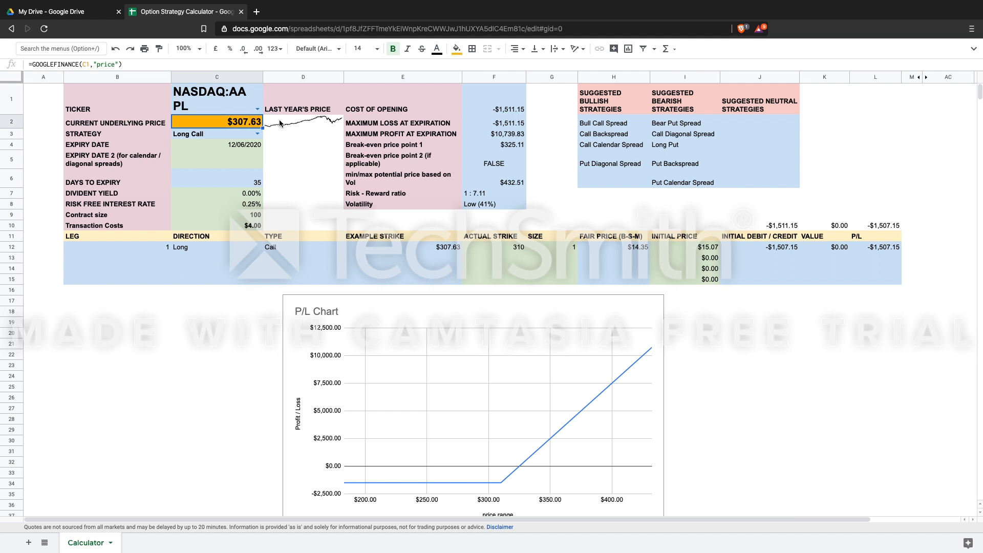
left_click(280, 123)
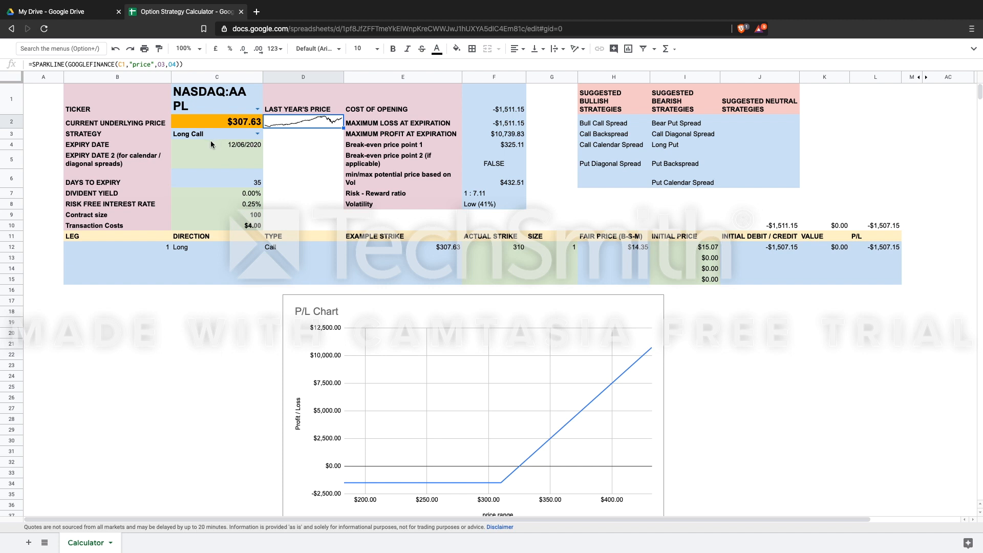
left_click(228, 147)
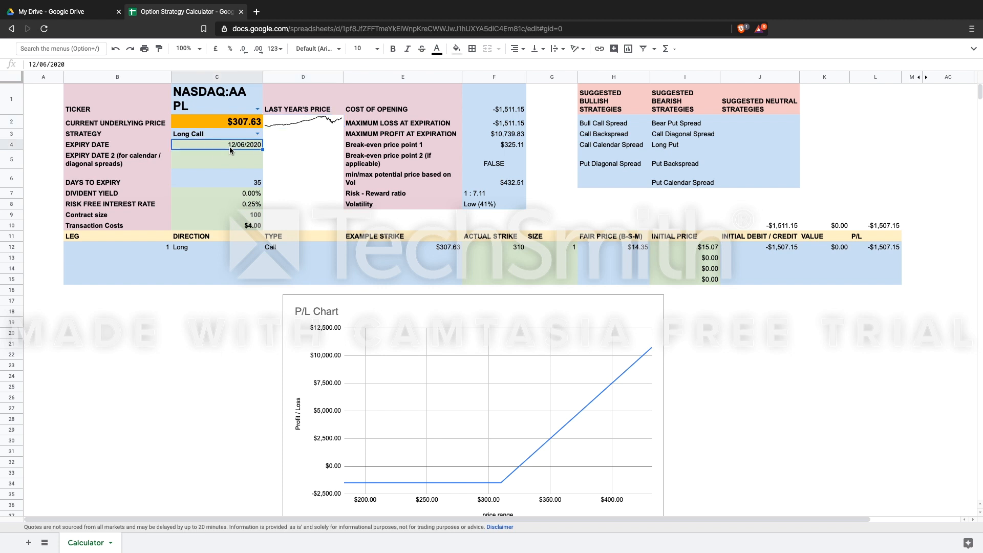
left_click(258, 135)
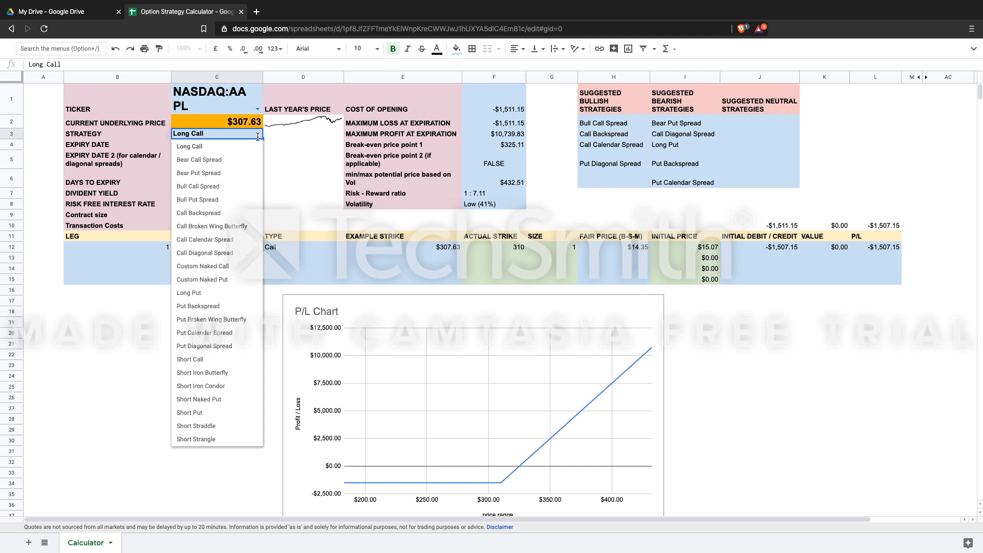
left_click(288, 141)
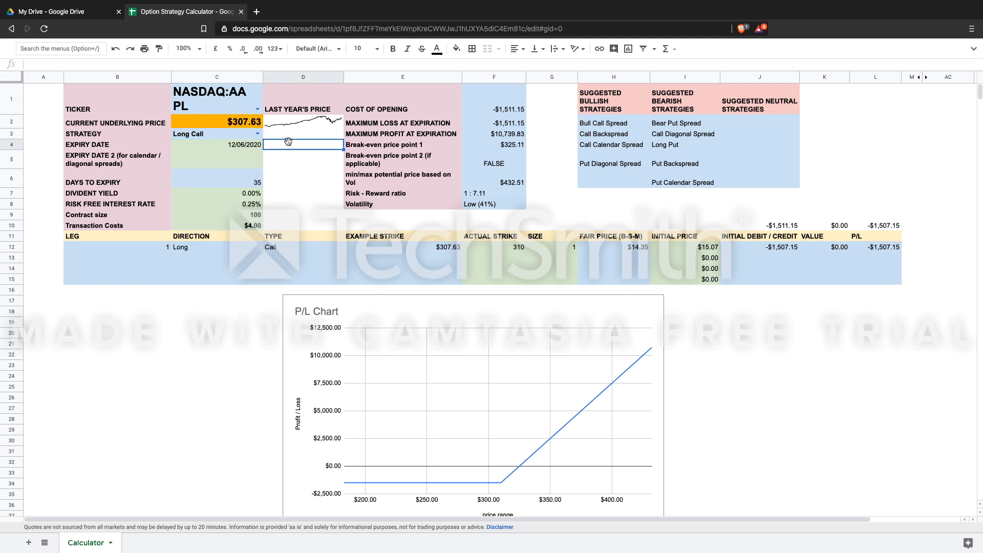
- Set the first expiry date to 19/06/2020 using the date picker
left_click(251, 147)
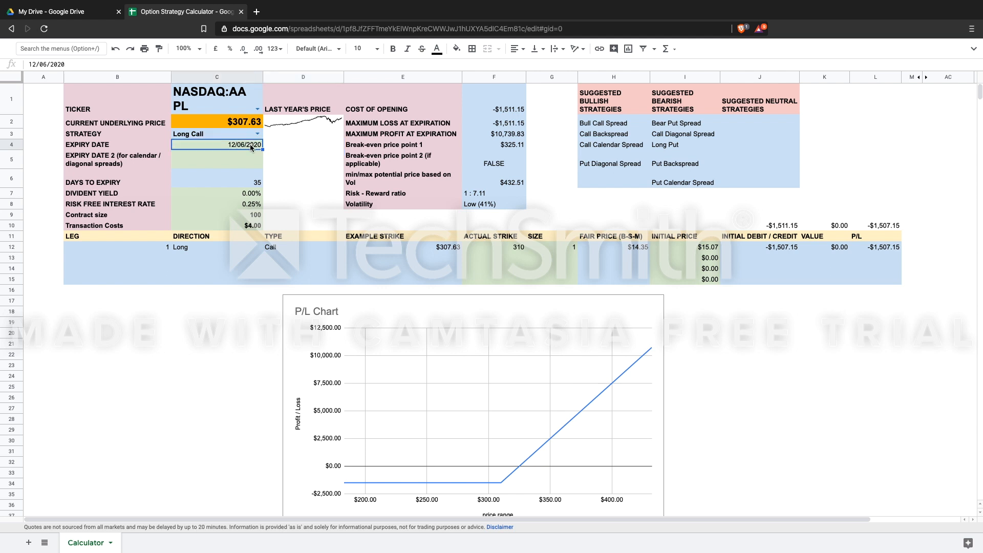
double_click(251, 147)
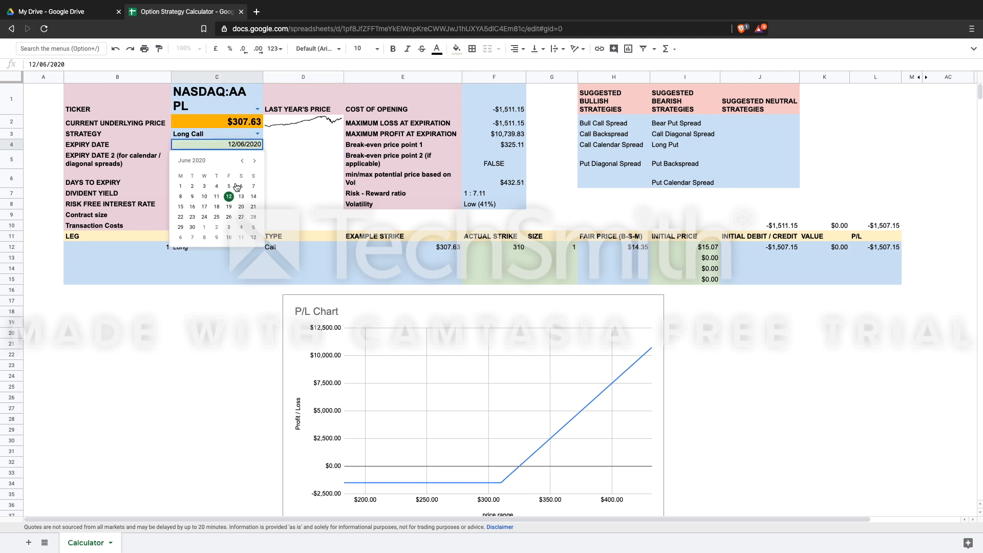
left_click(230, 208)
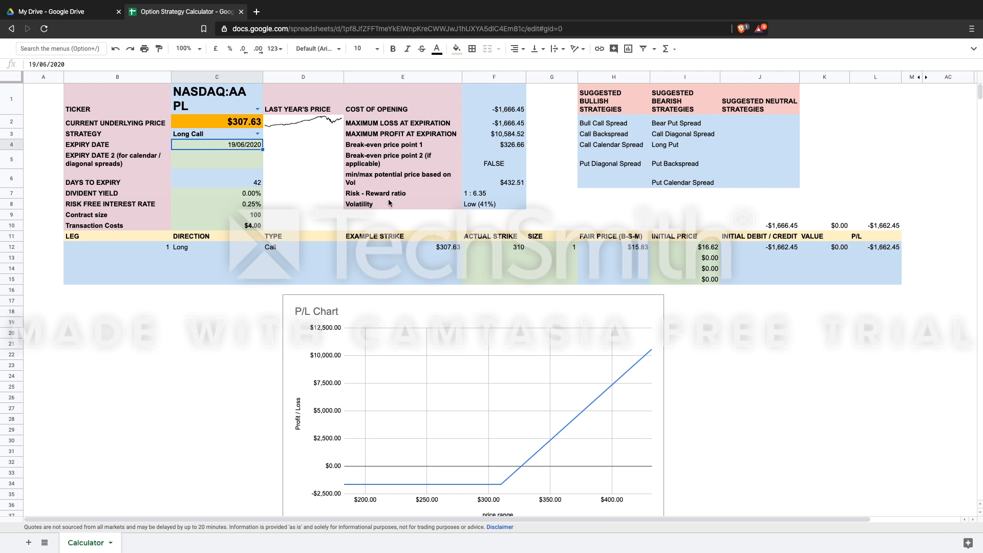
- Examine the long call leg's strike, size and prices, plus the formulas for volatility-based potential price and maximum profit
left_click(507, 249)
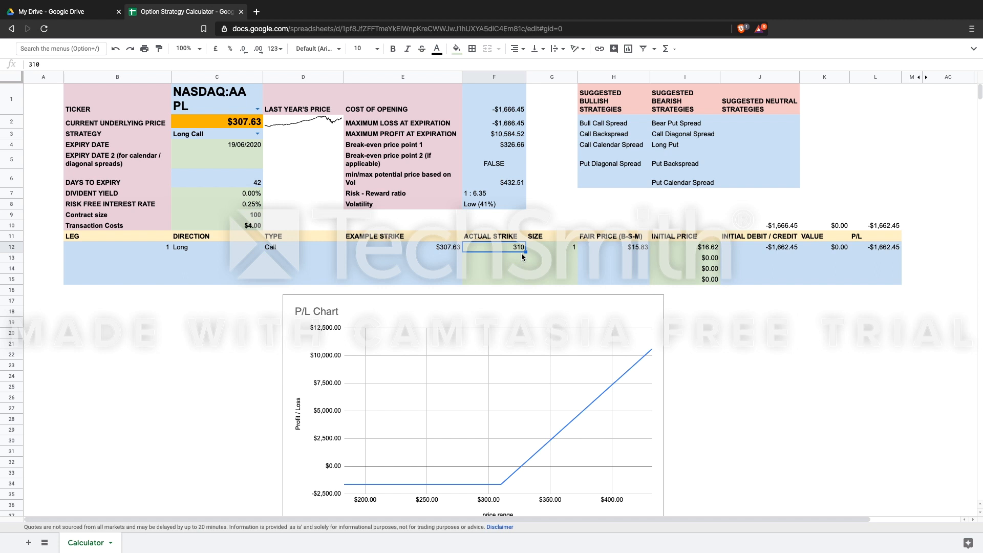
left_click(552, 250)
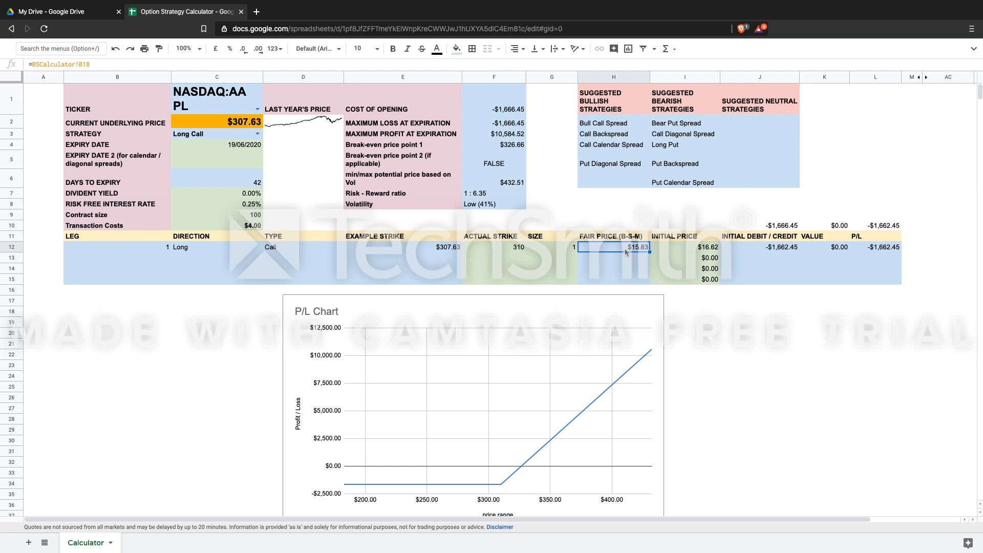
left_click(672, 249)
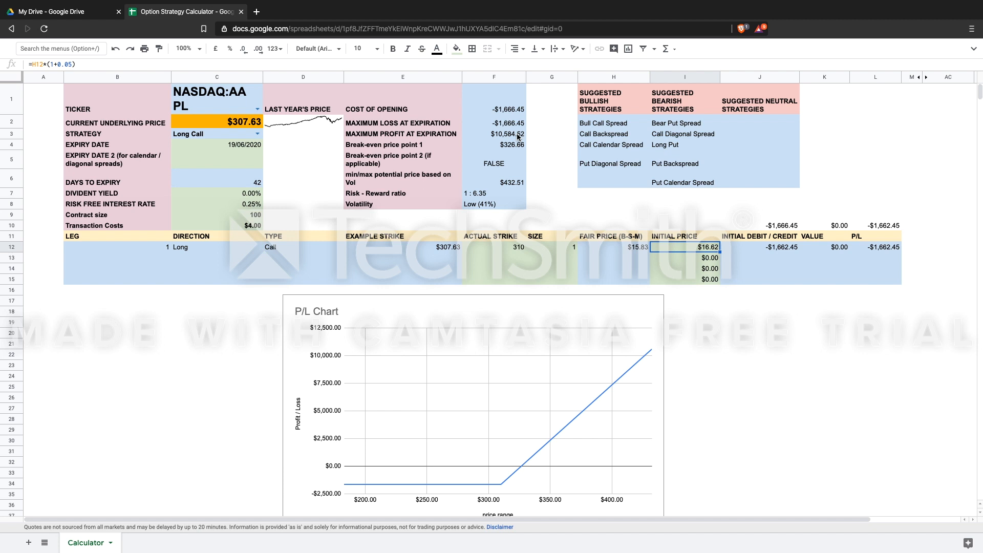
left_click(504, 183)
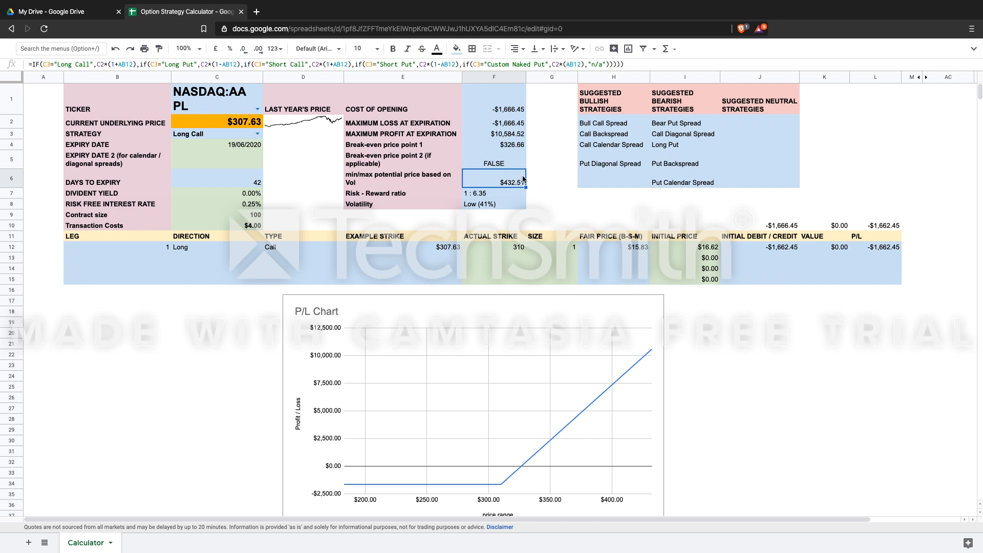
left_click(502, 138)
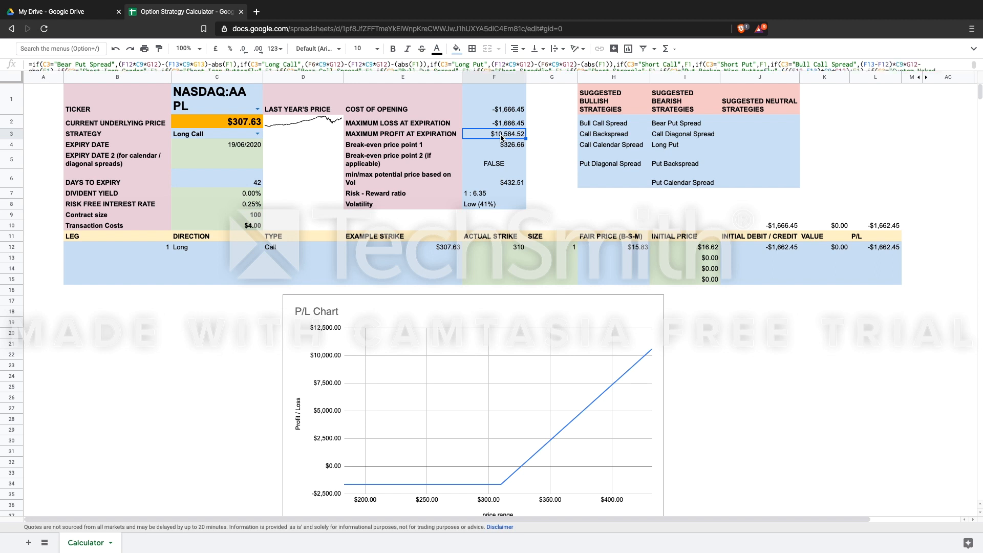
- Change the ticker to TWTR and the strategy to Short Iron Condor
left_click(257, 109)
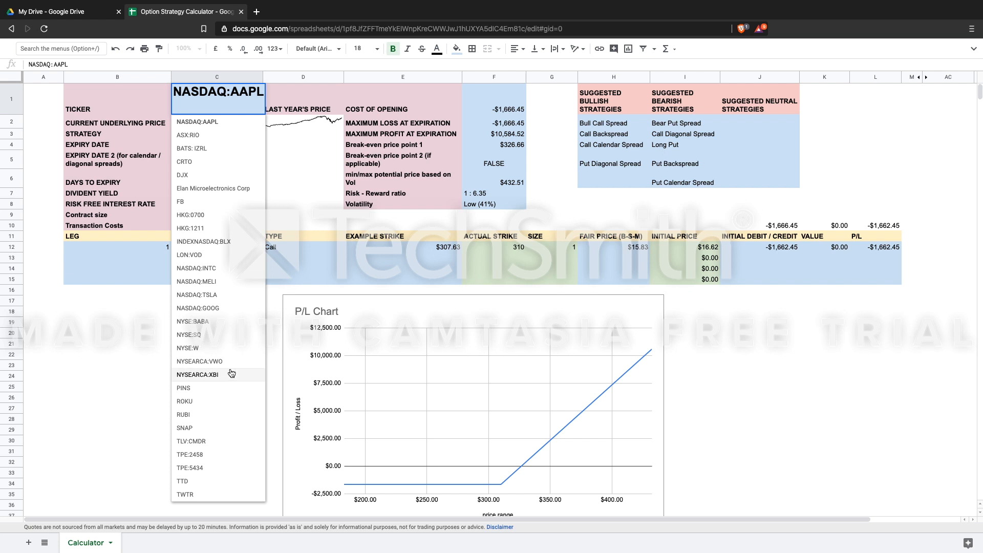
left_click(207, 497)
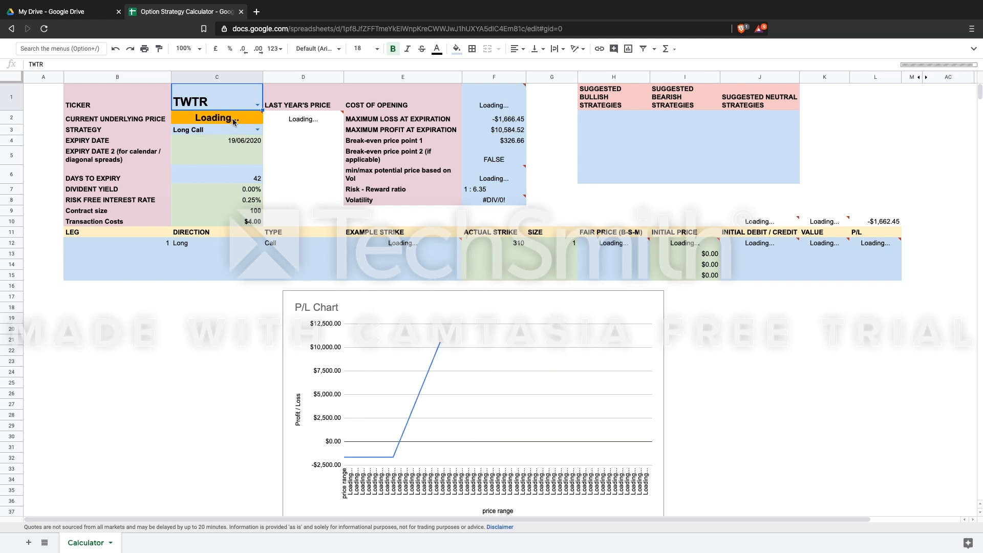
mouse_move(267, 127)
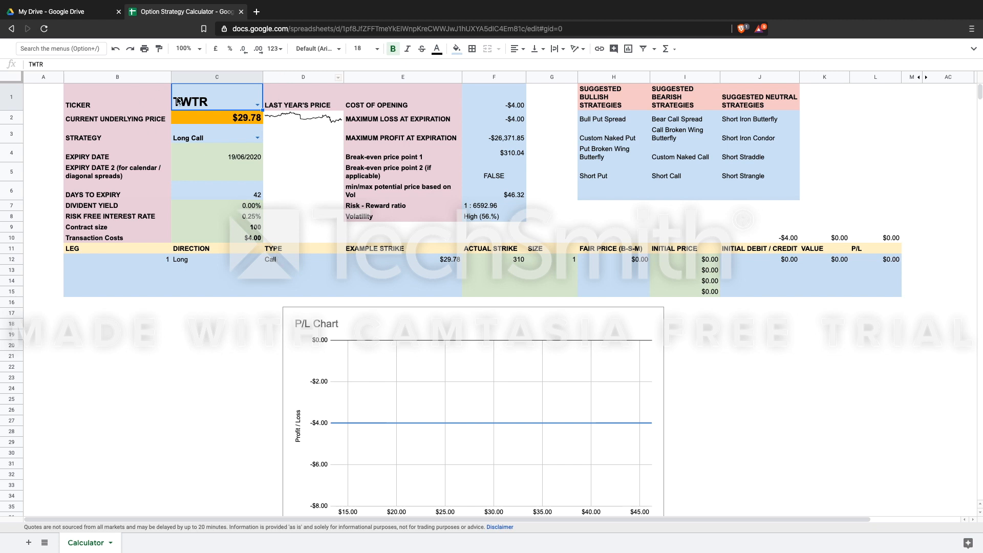
left_click(256, 140)
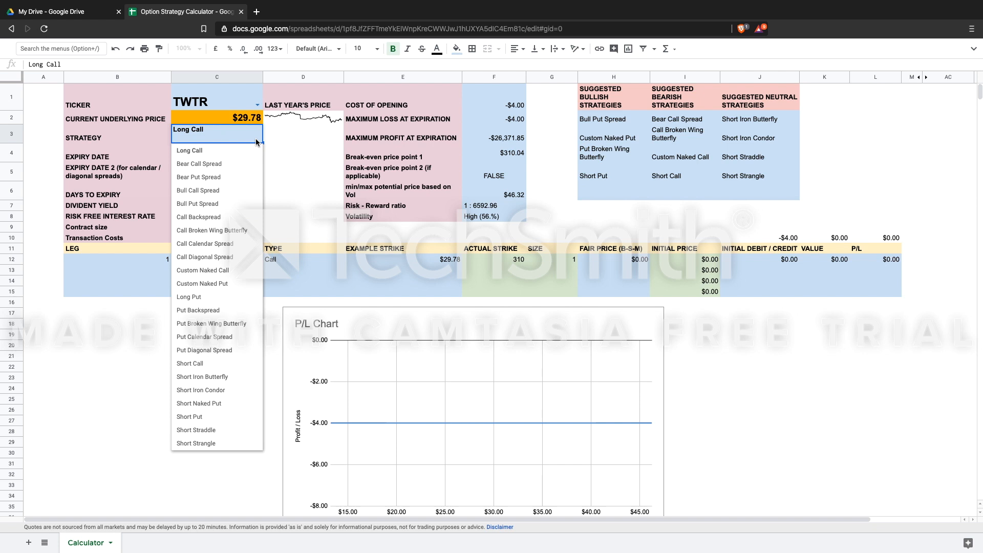
left_click(201, 390)
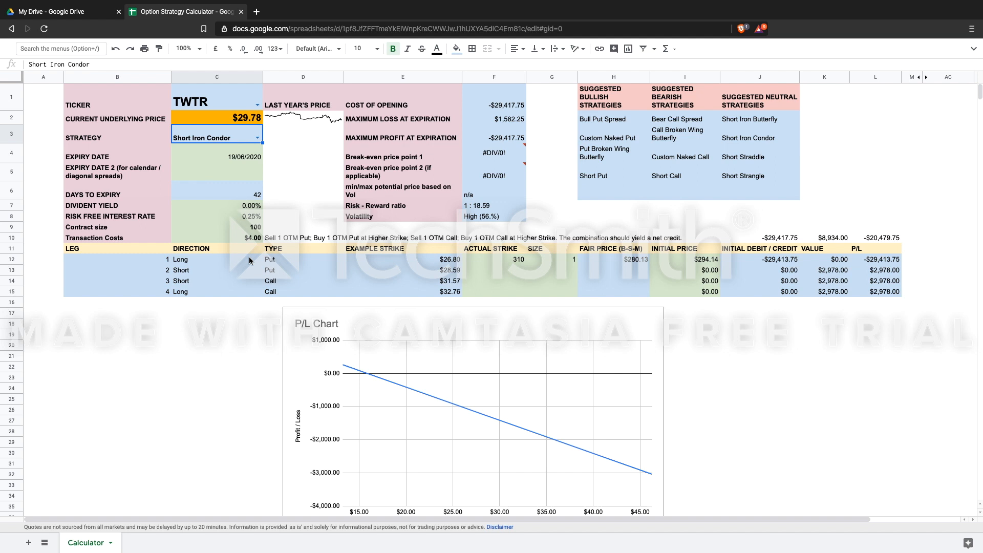
- Set the actual strikes of legs 1 to 4 to 20, 24, 34 and 38
left_click(506, 258)
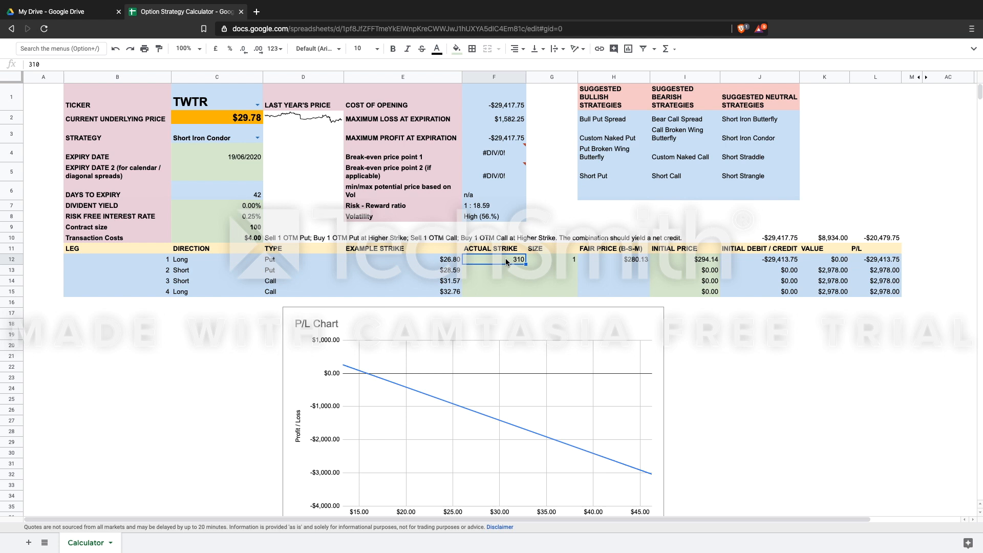
type("20")
left_click(503, 270)
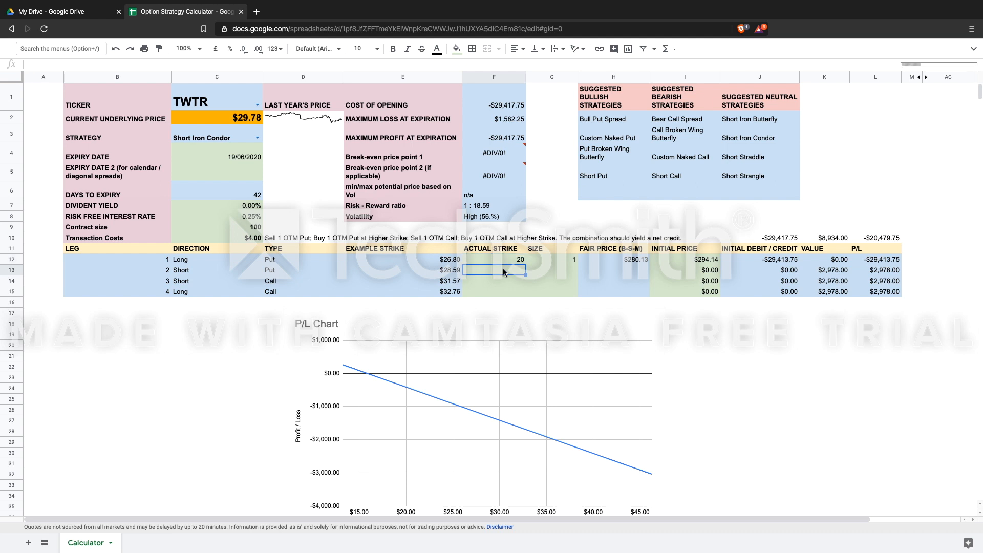
type("24")
left_click(509, 280)
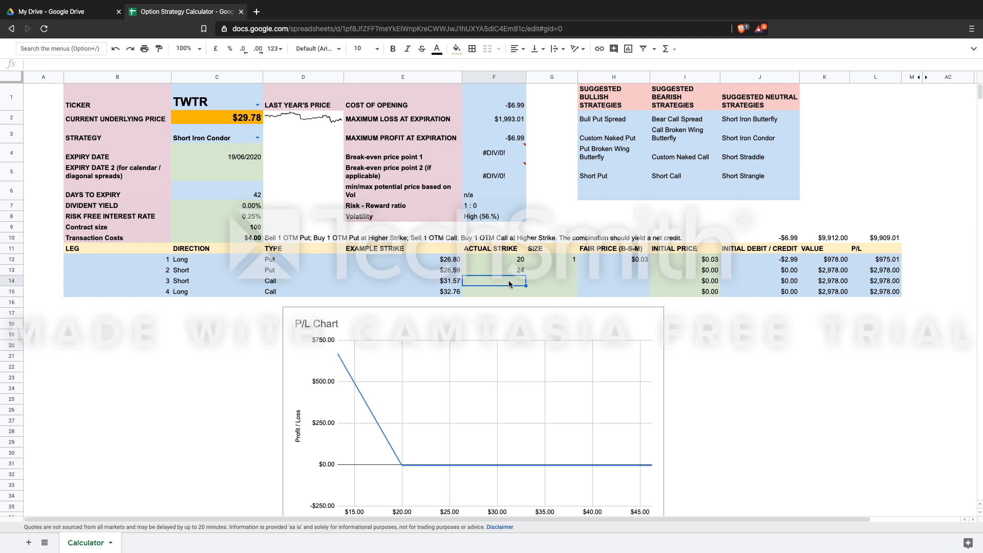
type("34")
left_click(515, 292)
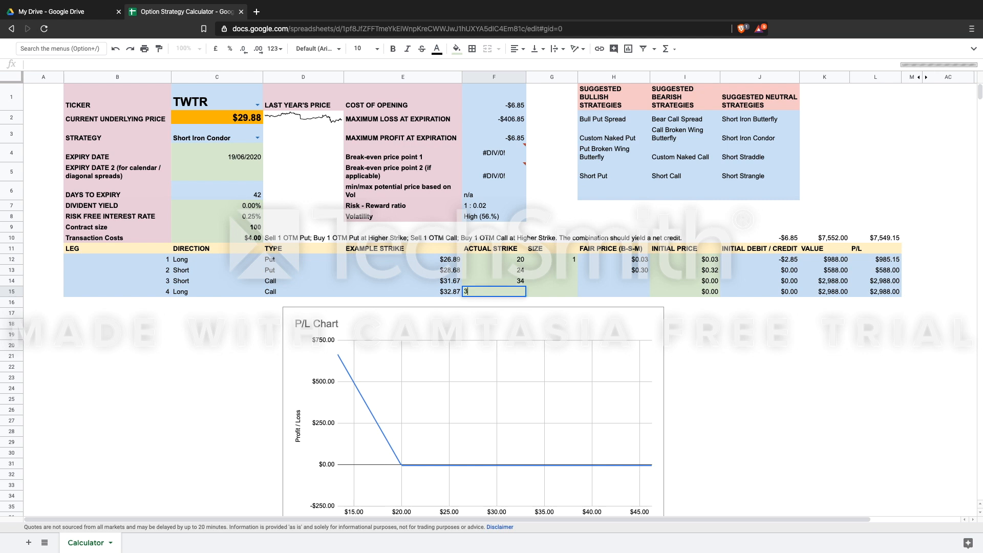
type("38")
- Set the size of legs 2, 3 and 4 of the iron condor to 1
left_click(570, 268)
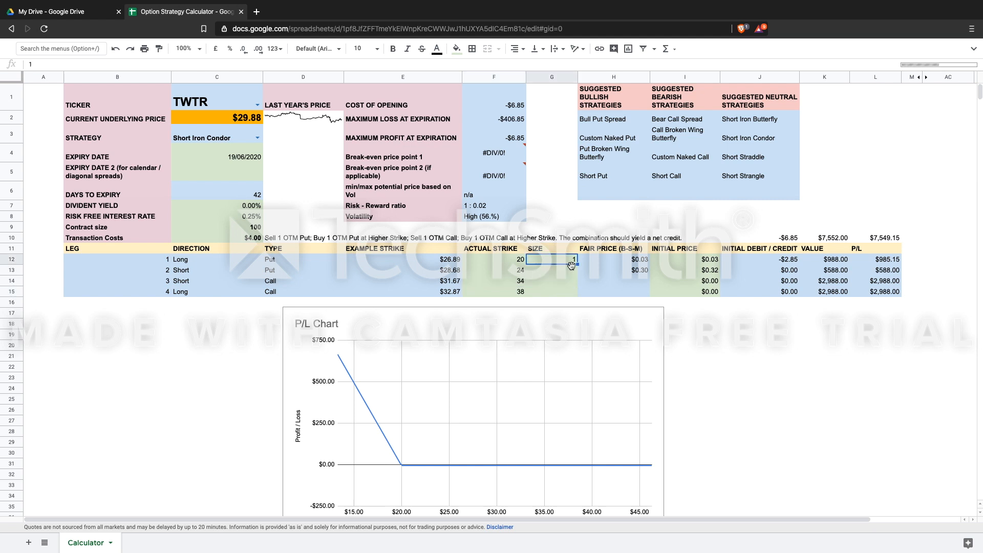
type("1")
key("Return")
type("1")
key("Return")
type("1")
left_click(583, 291)
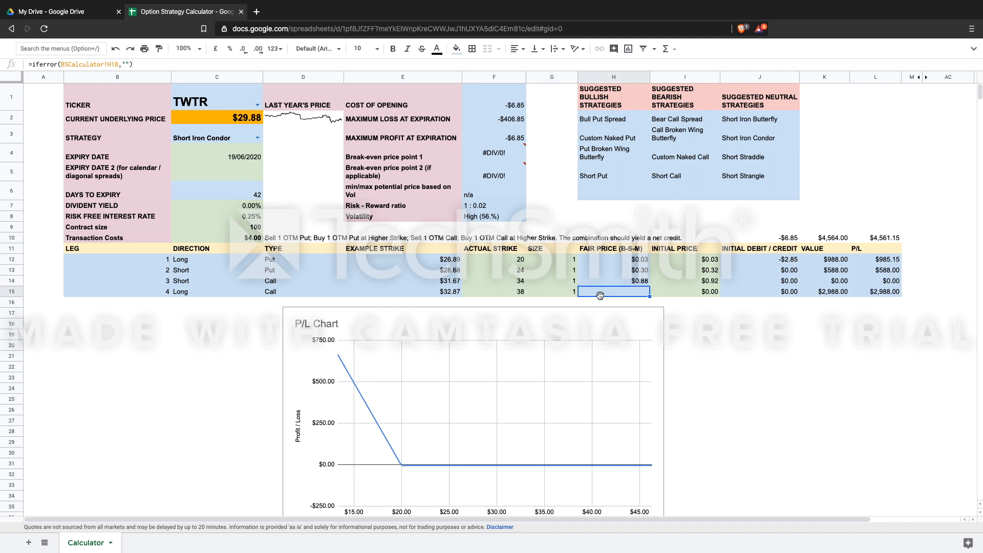
left_click(714, 323)
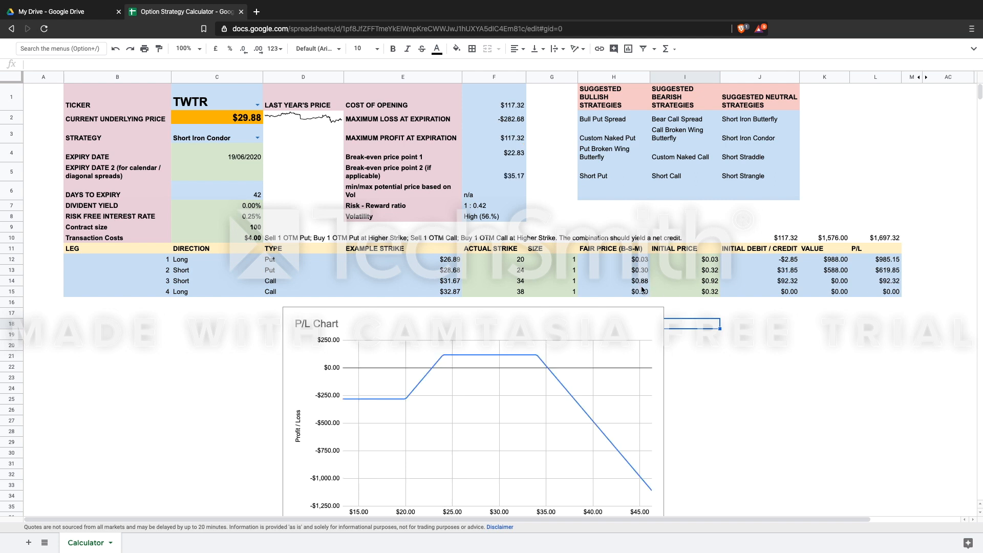
- Examine the four legs' initial prices, the cost of opening, the maximum loss and a break-even area on the P/L chart
left_click(697, 259)
left_click_drag(698, 259, 690, 289)
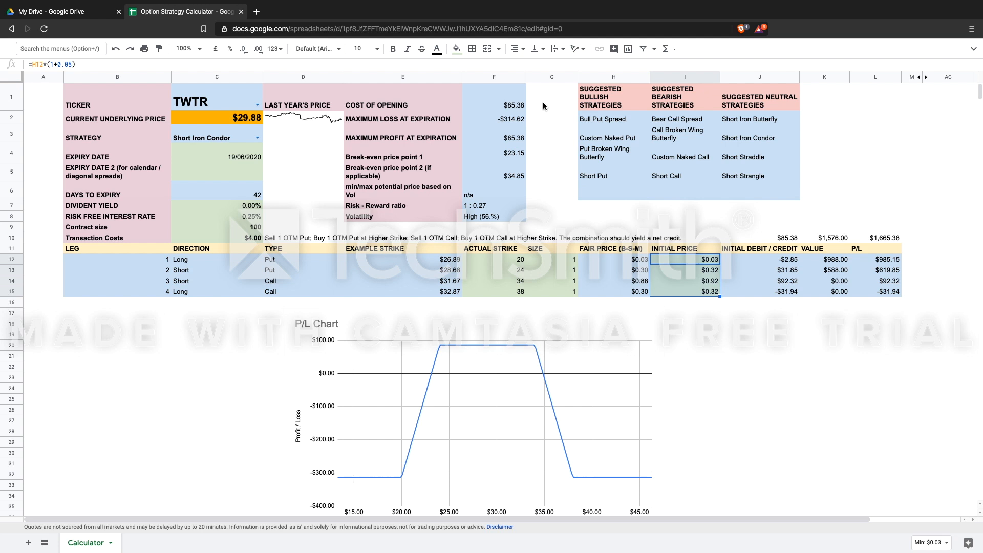
left_click(508, 105)
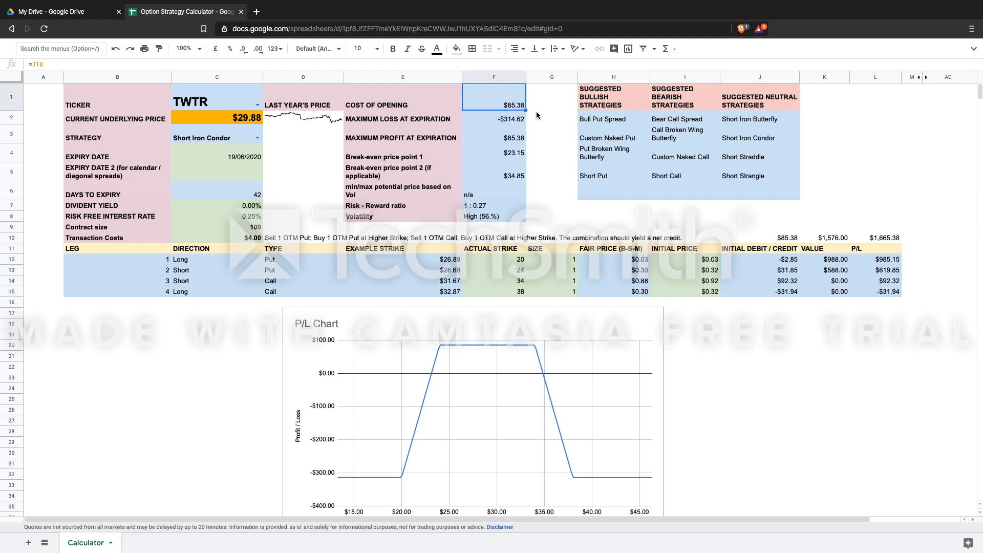
left_click(515, 121)
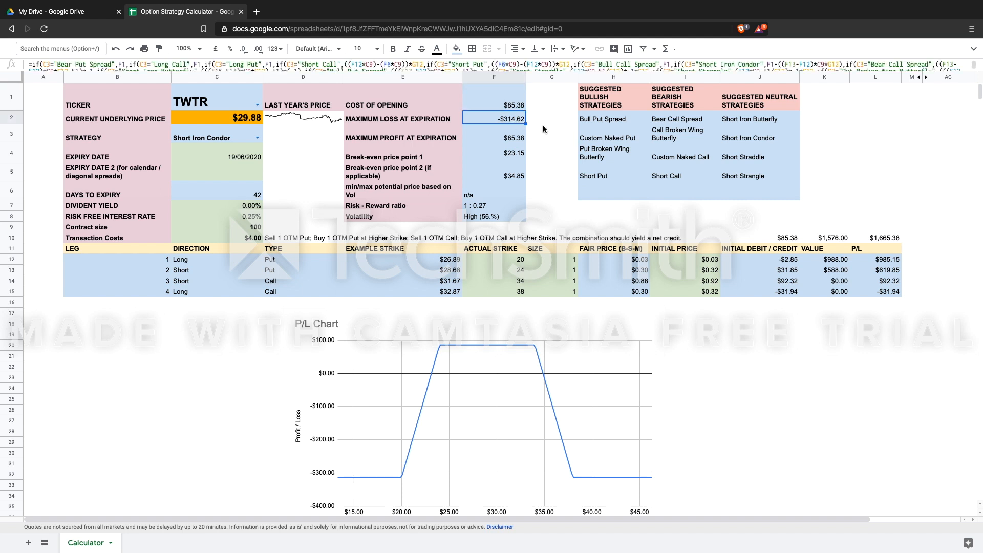
left_click(542, 126)
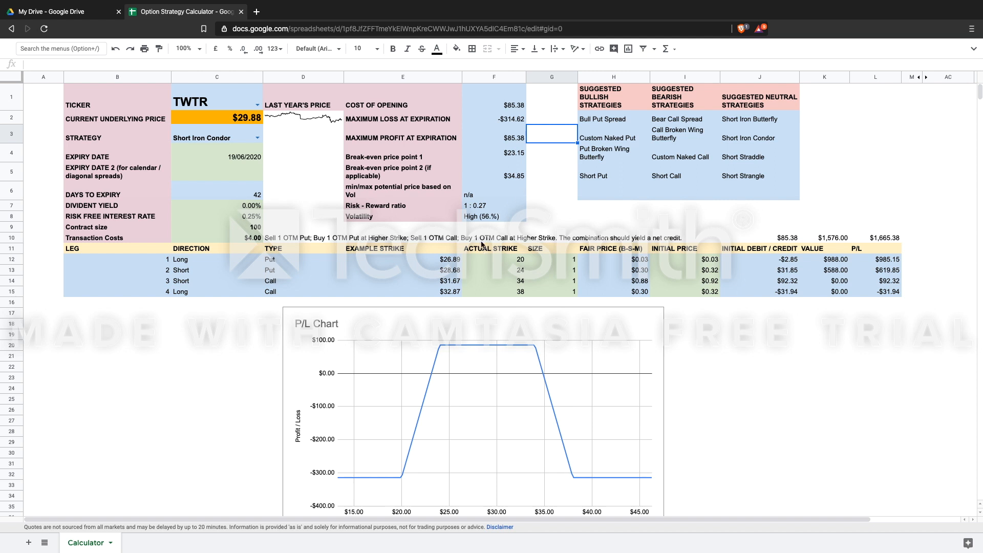
left_click(432, 377)
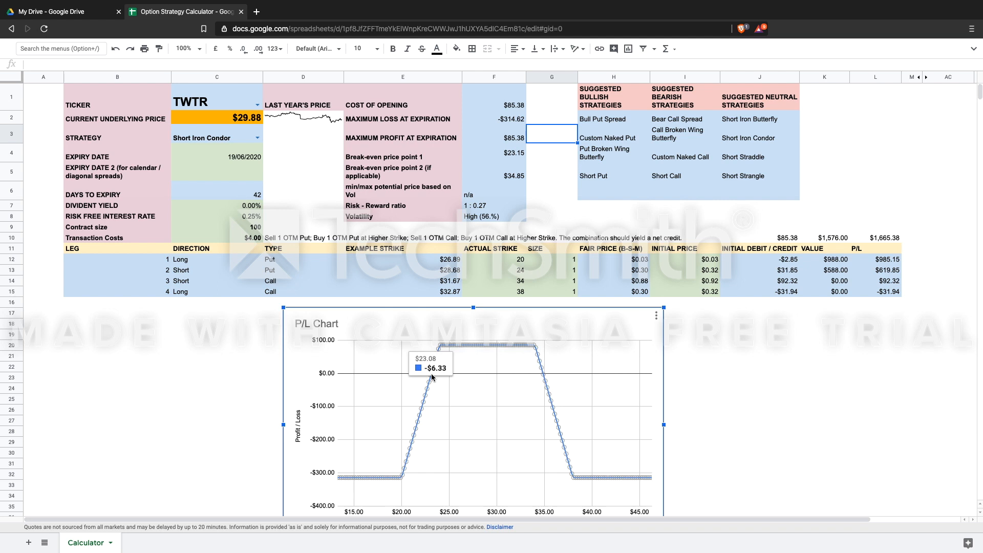
- Change the ticker to NASDAQ:GOOG and the strategy to Call Diagonal Spread
mouse_move(544, 376)
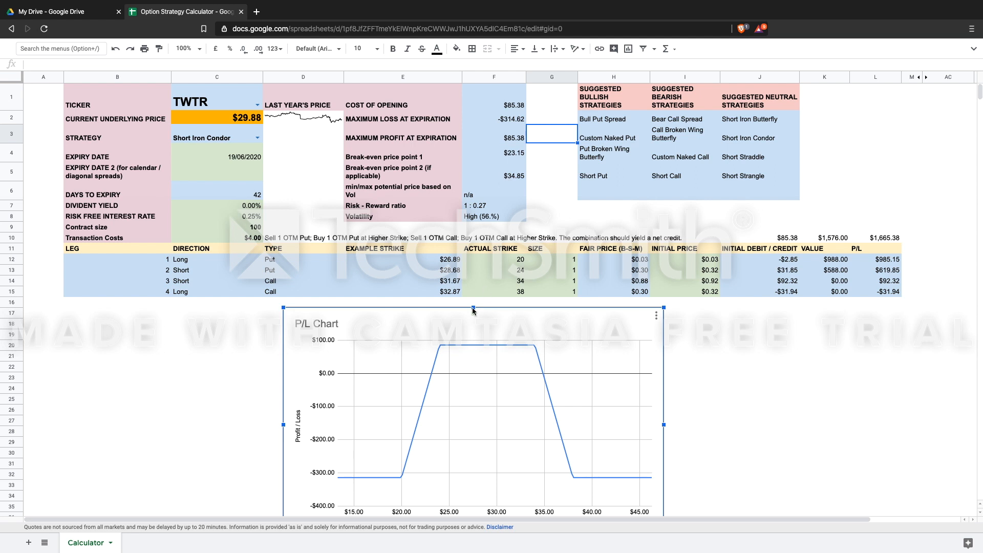
mouse_move(401, 483)
left_click(258, 105)
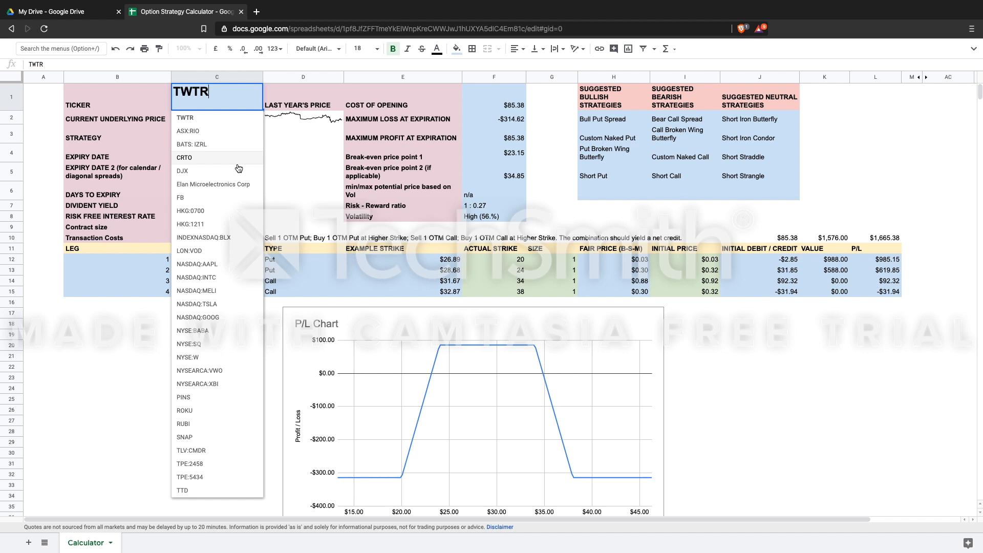
left_click(215, 319)
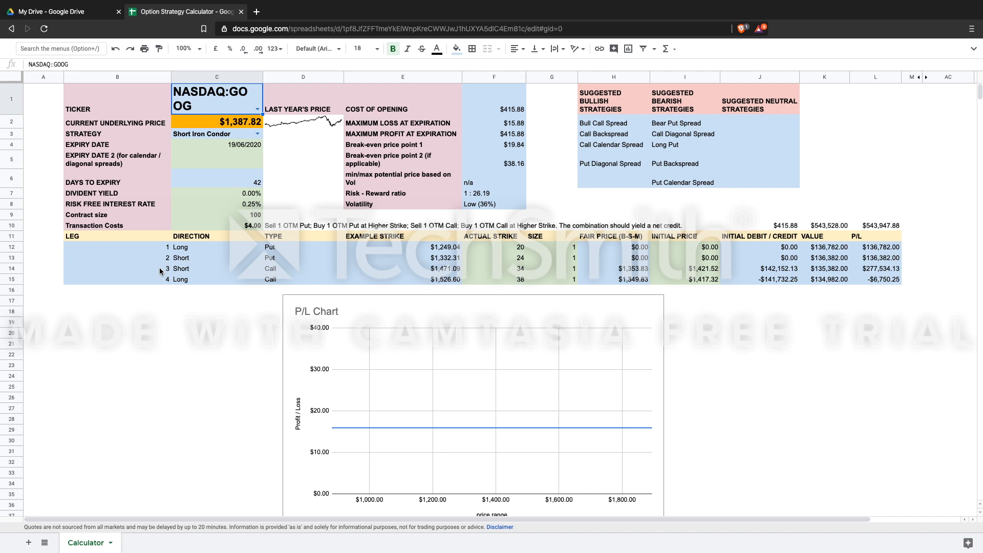
left_click(258, 134)
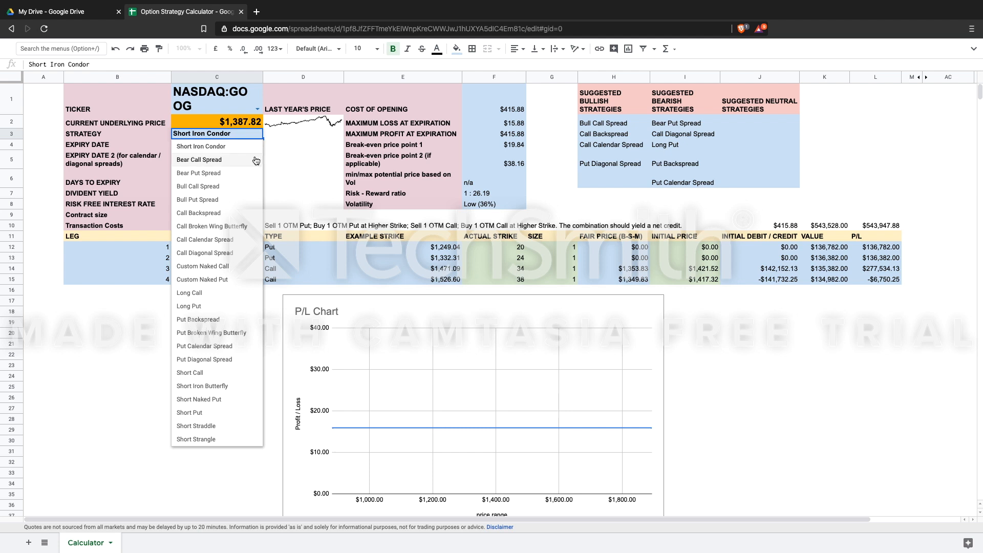
left_click(237, 252)
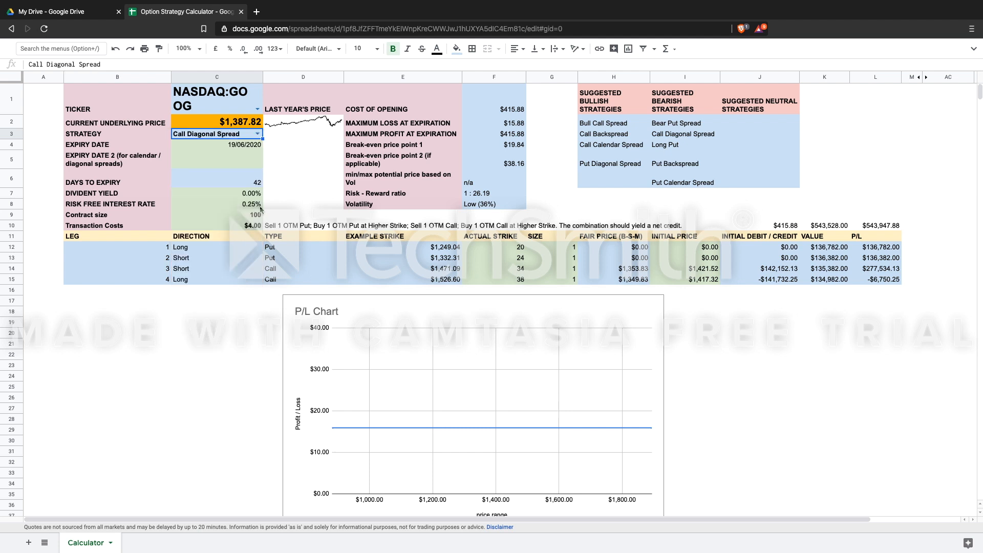
left_click(287, 175)
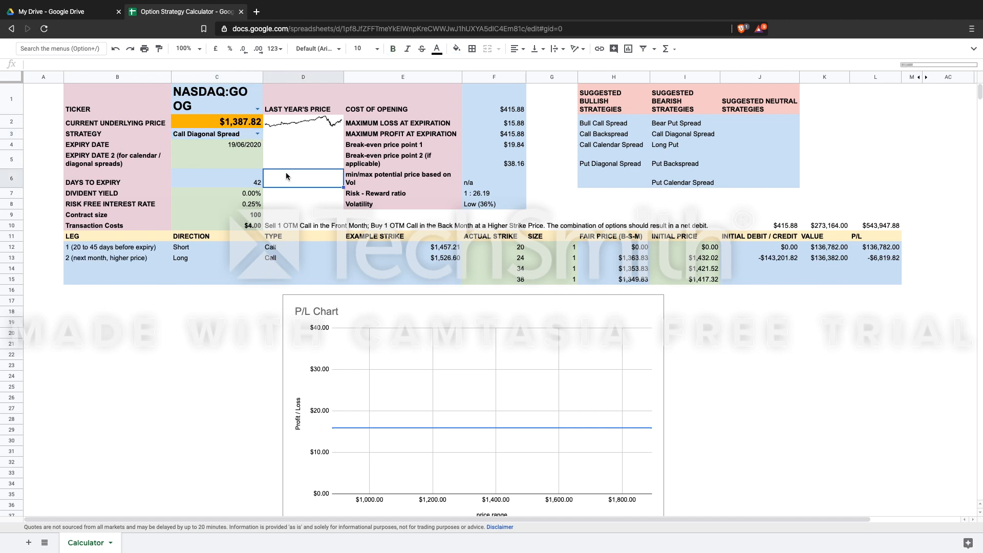
- Clear the leftover actual strikes and sizes in the two rows below the second leg
left_click_drag(488, 269, 539, 277)
key("Delete")
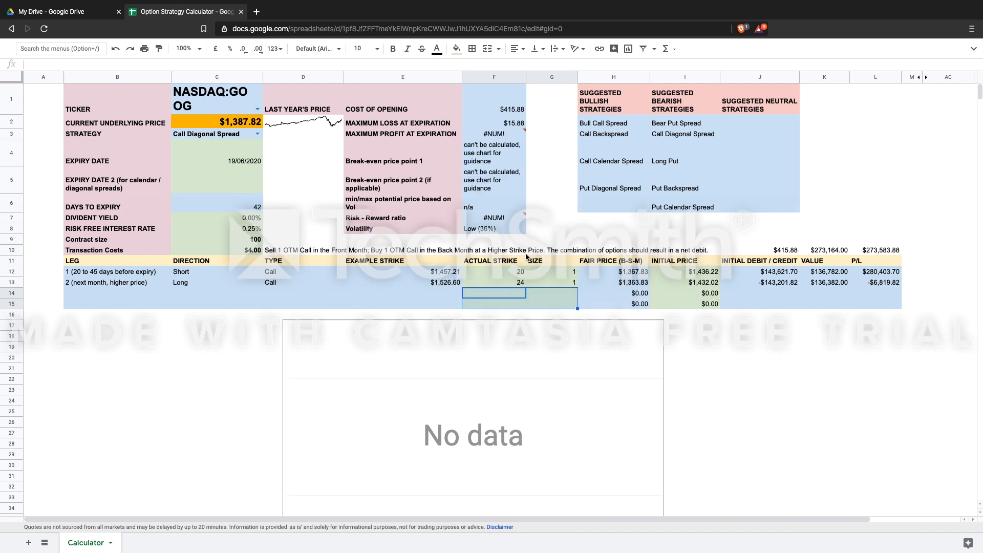
left_click(293, 184)
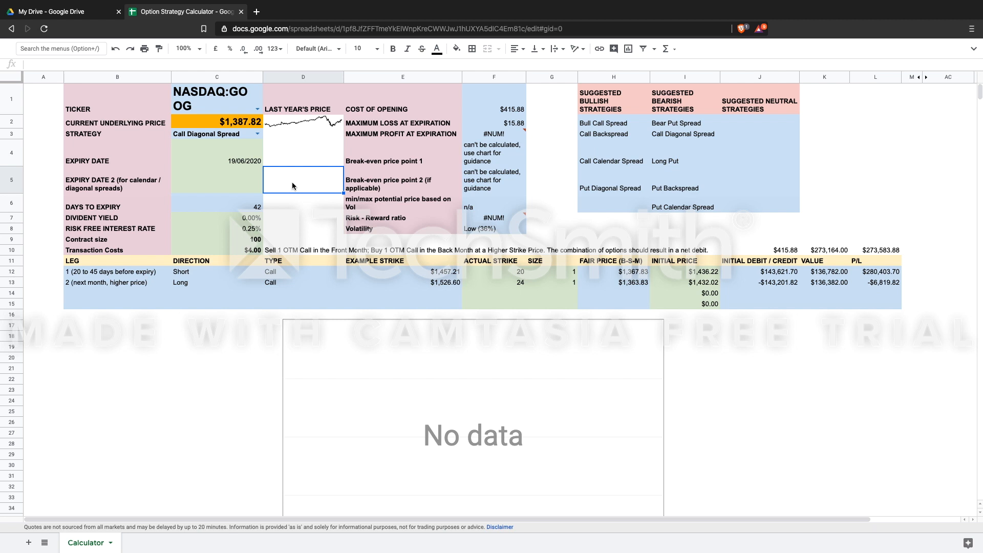
- Copy the first expiry date into Expiry Date 2 and change it to 24/07/2020
left_click(233, 179)
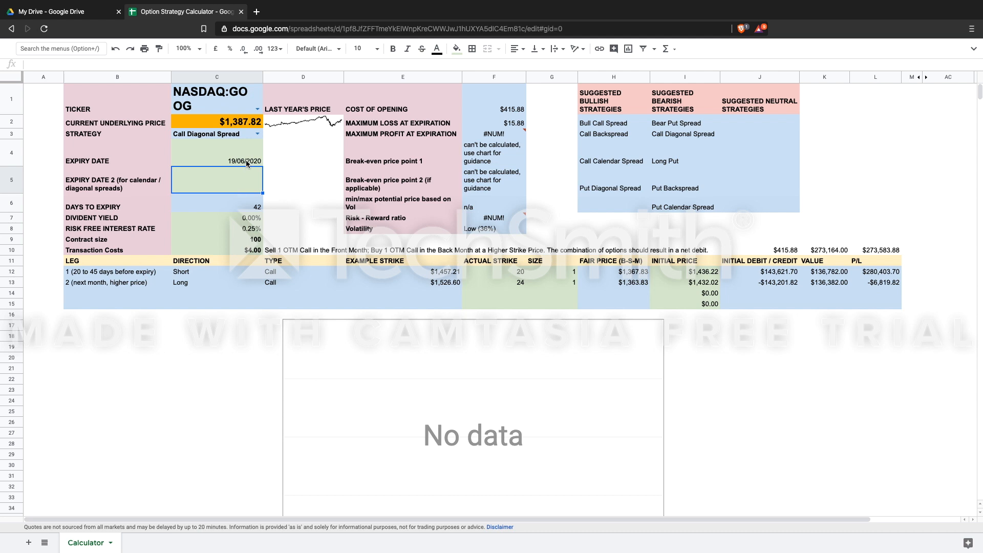
left_click(272, 252)
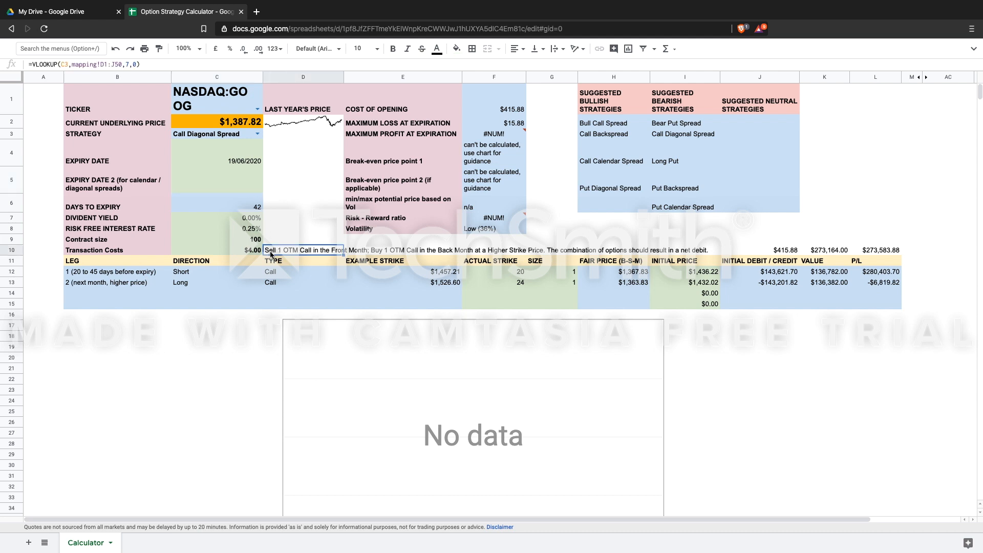
left_click(283, 221)
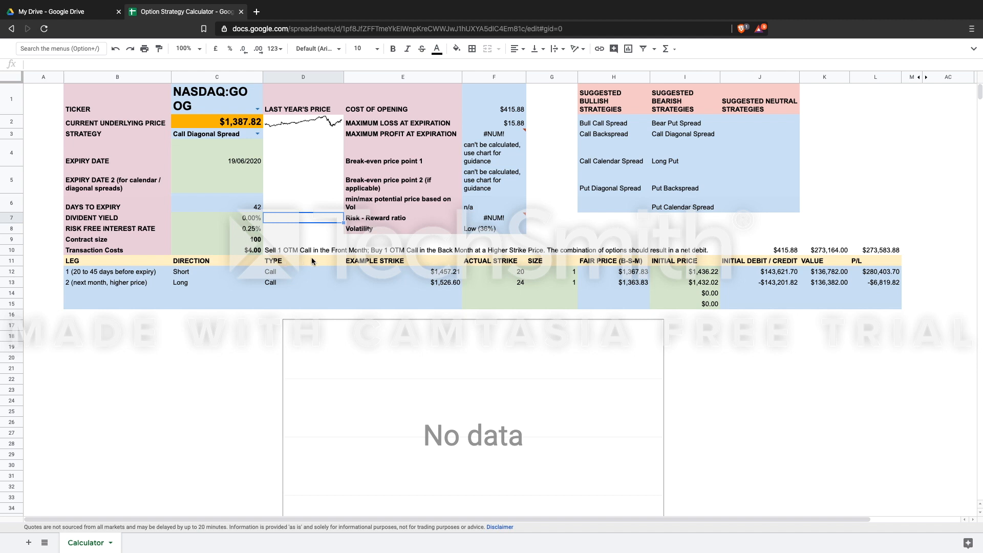
left_click(237, 157)
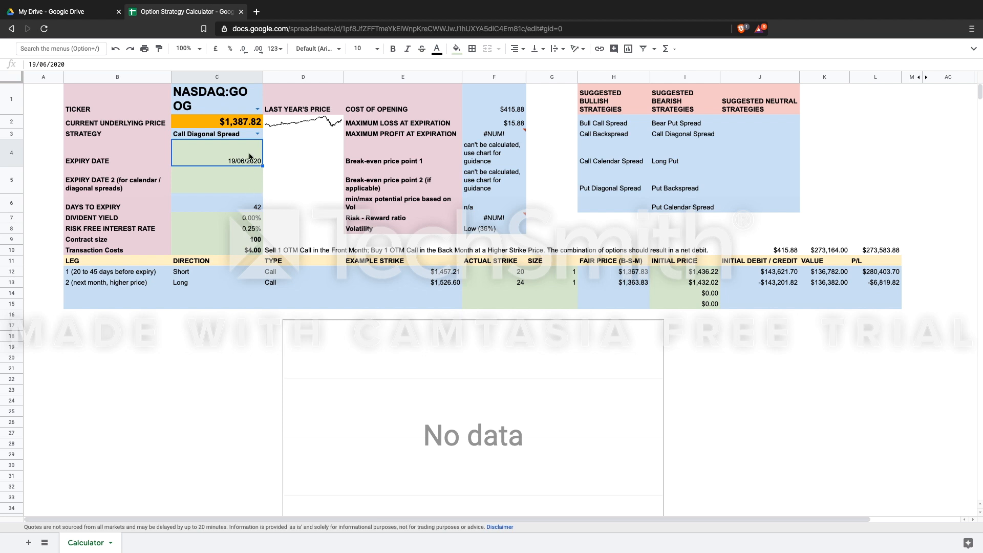
key("ctrl+c")
left_click(245, 180)
key("ctrl+v")
double_click(246, 181)
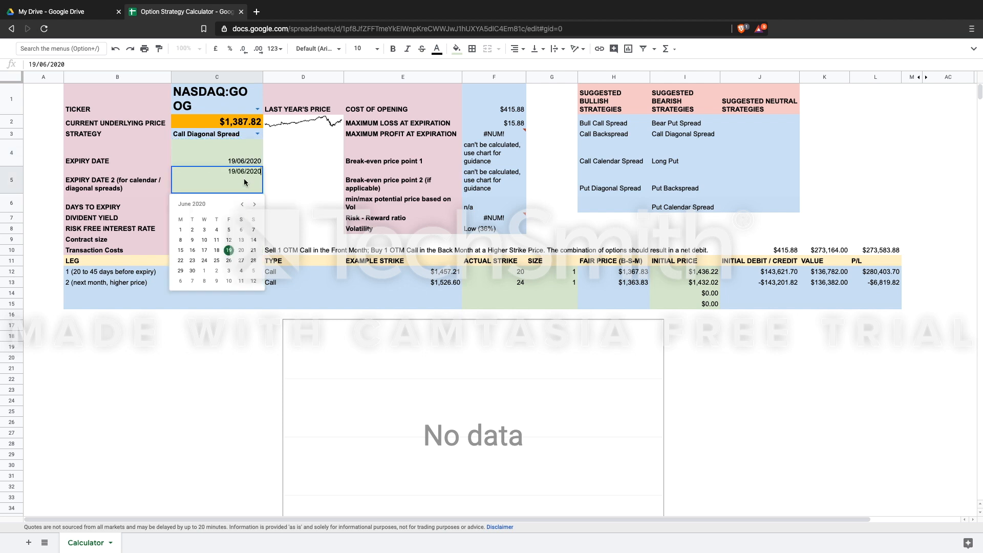
left_click(256, 205)
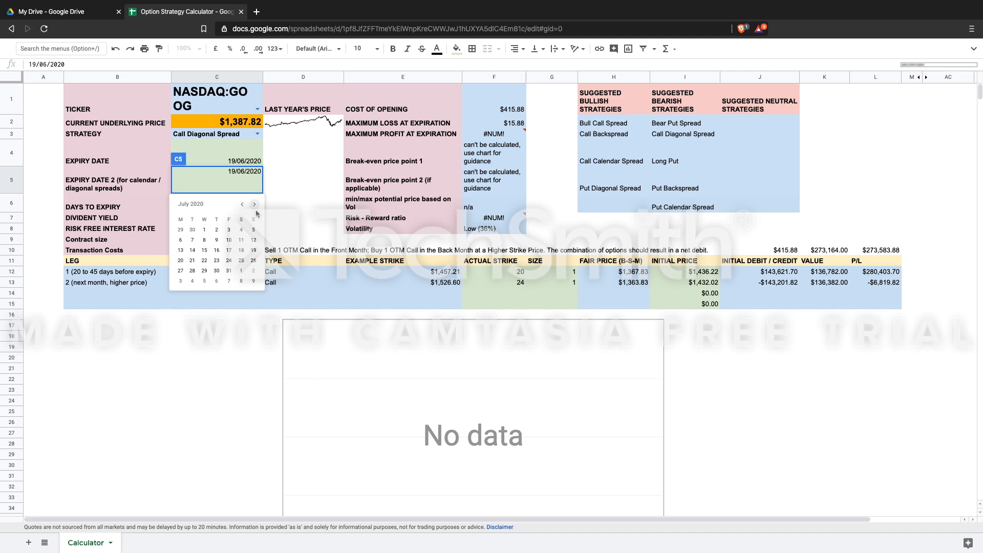
left_click(229, 261)
left_click(284, 207)
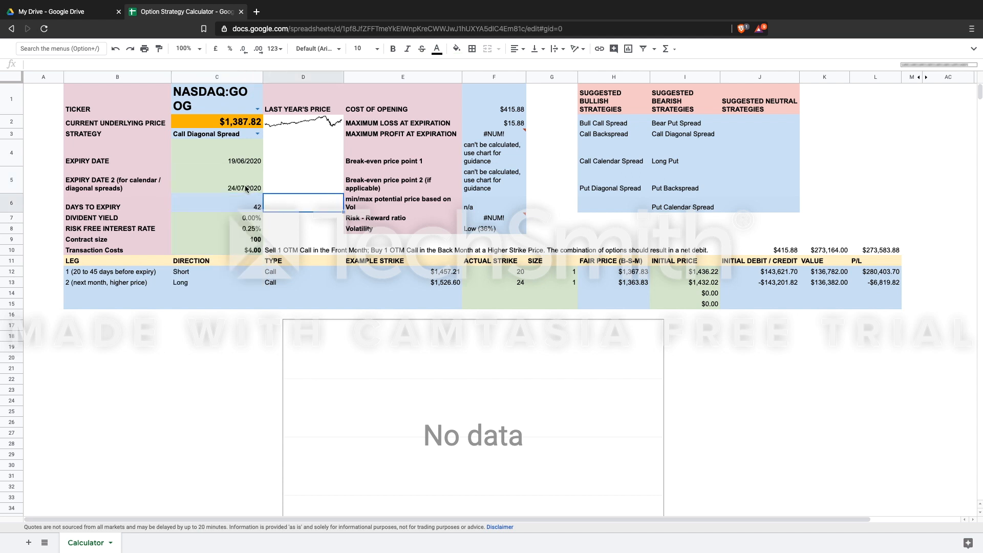
left_click_drag(140, 179, 204, 180)
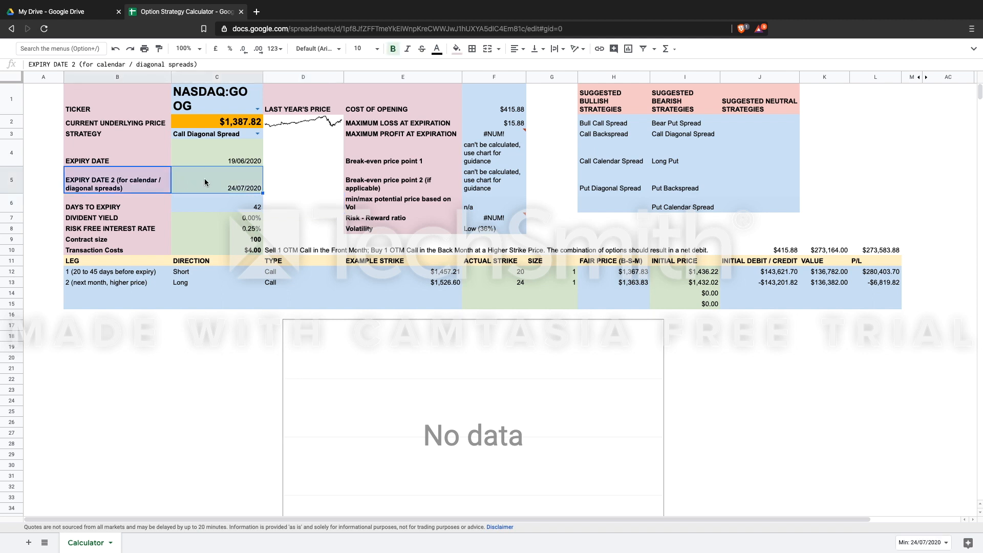
left_click(293, 177)
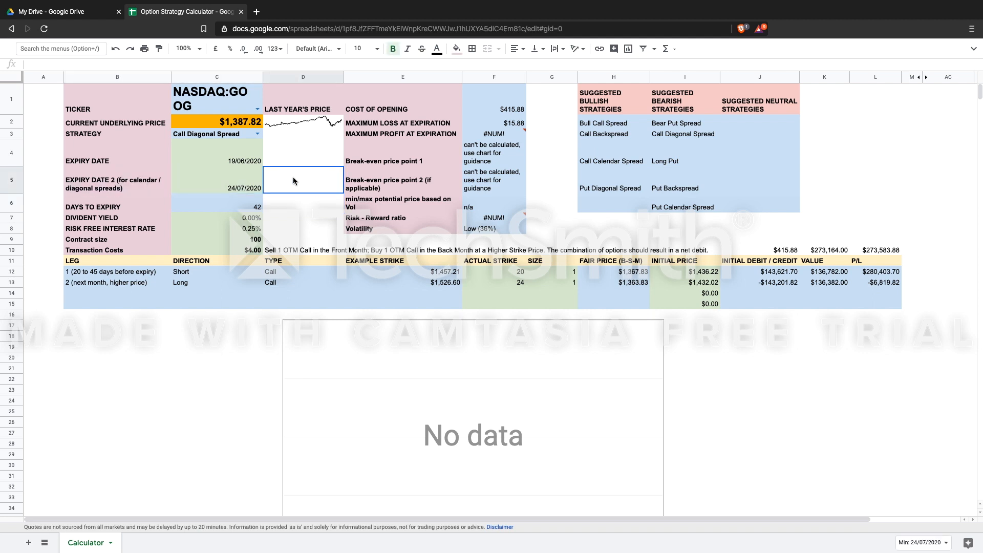
- Set the expiry date to 12/06/2020 and Expiry Date 2 to 17/07/2020
left_click(244, 179)
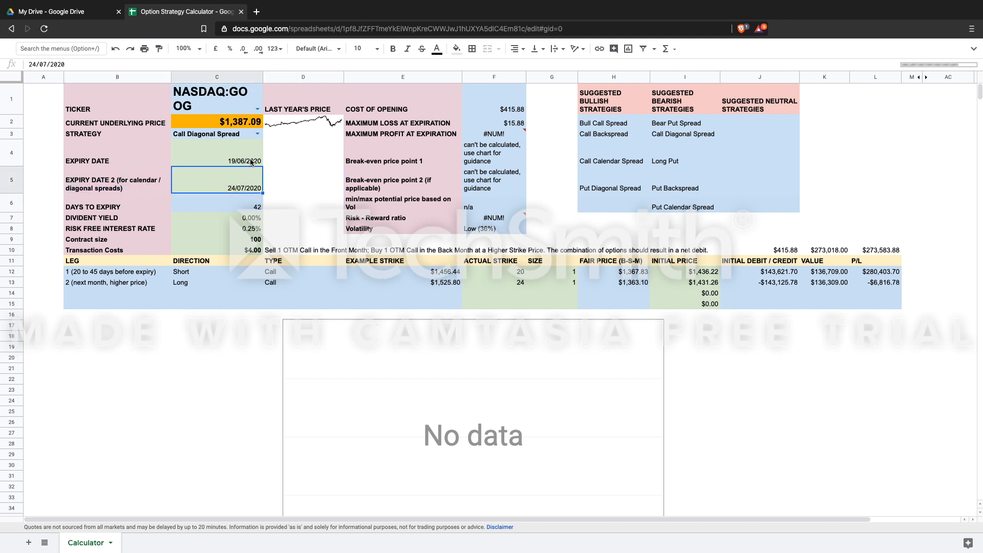
left_click(251, 162)
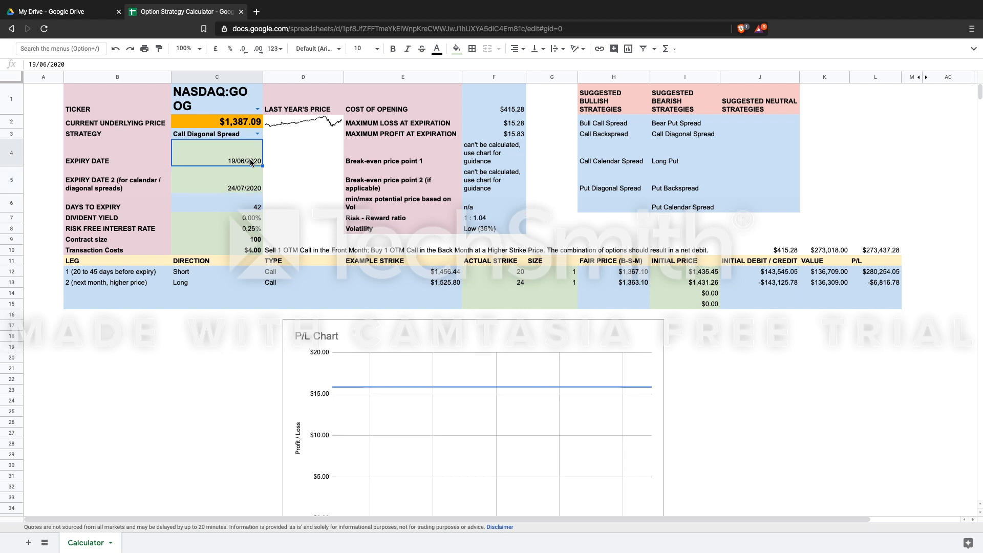
double_click(251, 163)
left_click(229, 213)
left_click(250, 190)
double_click(250, 190)
left_click(244, 206)
left_click(255, 206)
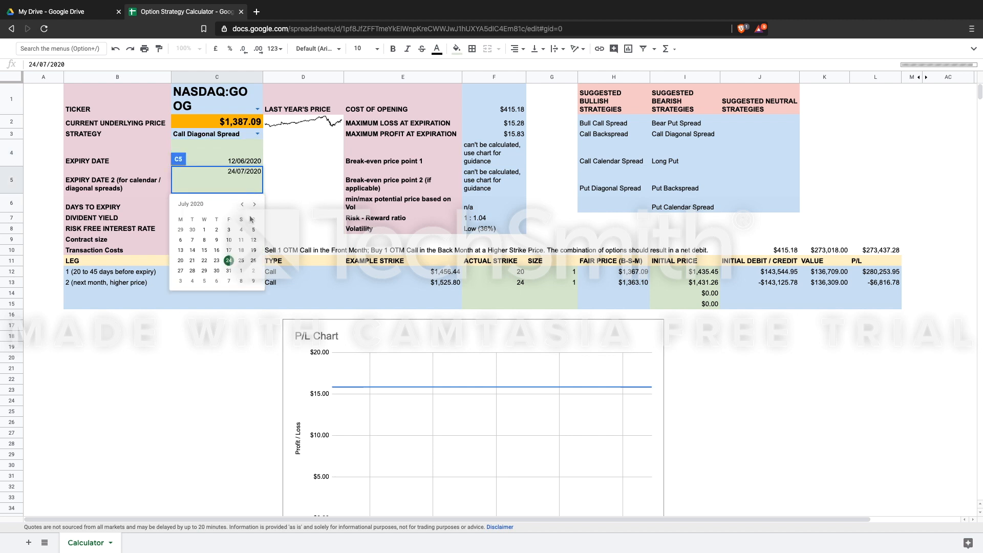
left_click(229, 251)
left_click(296, 192)
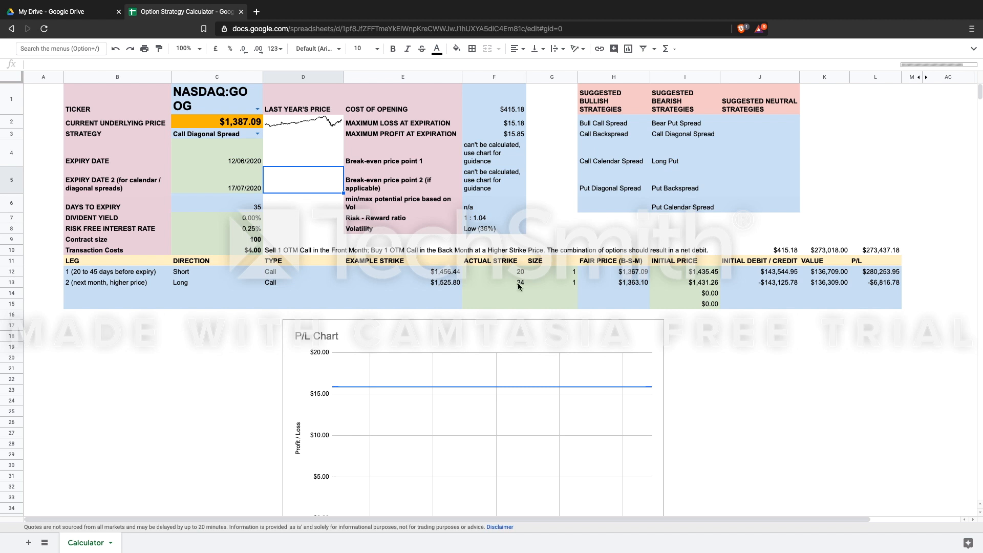
- Set the actual strike of the short call leg to 1400 and of the long call leg to 1480
left_click(504, 274)
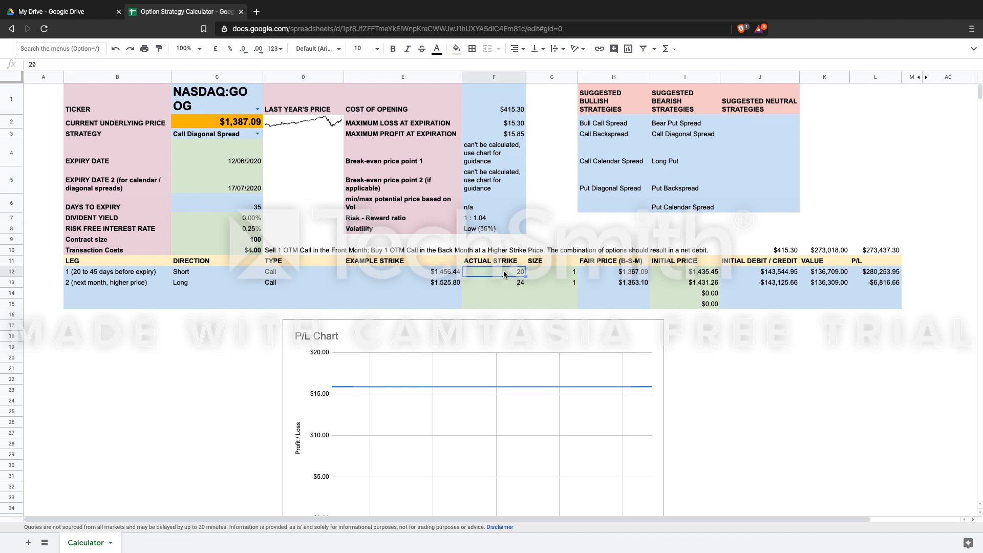
type("1400")
key("Return")
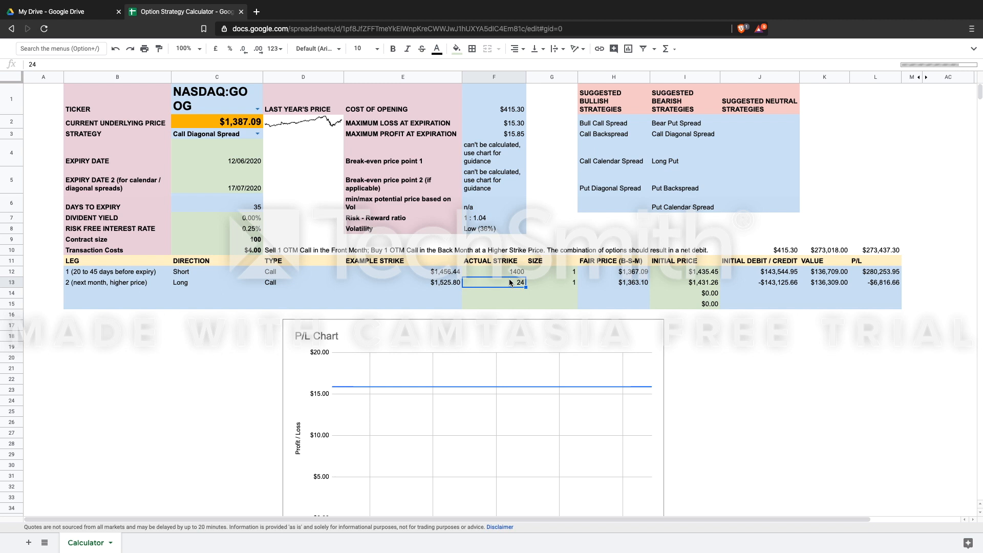
type("1480")
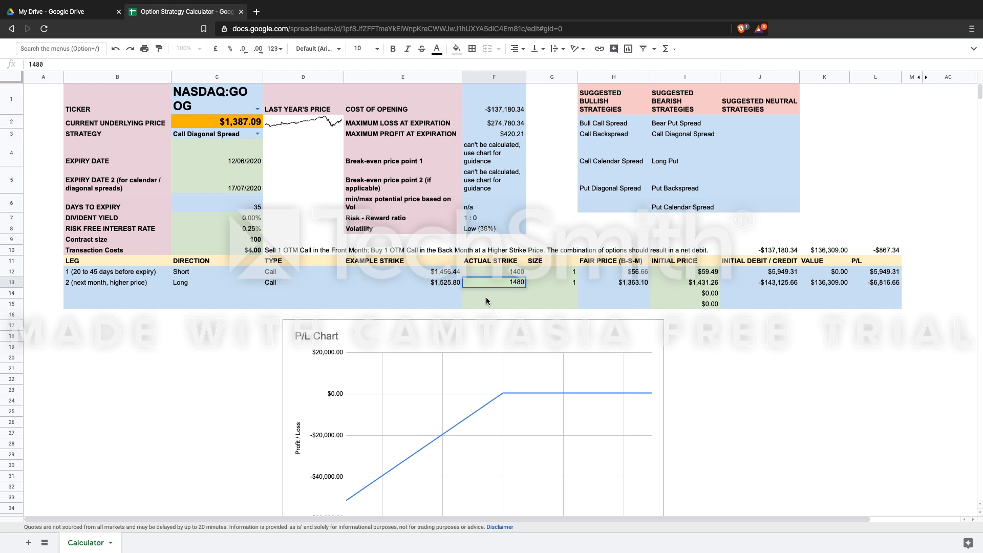
key("Return")
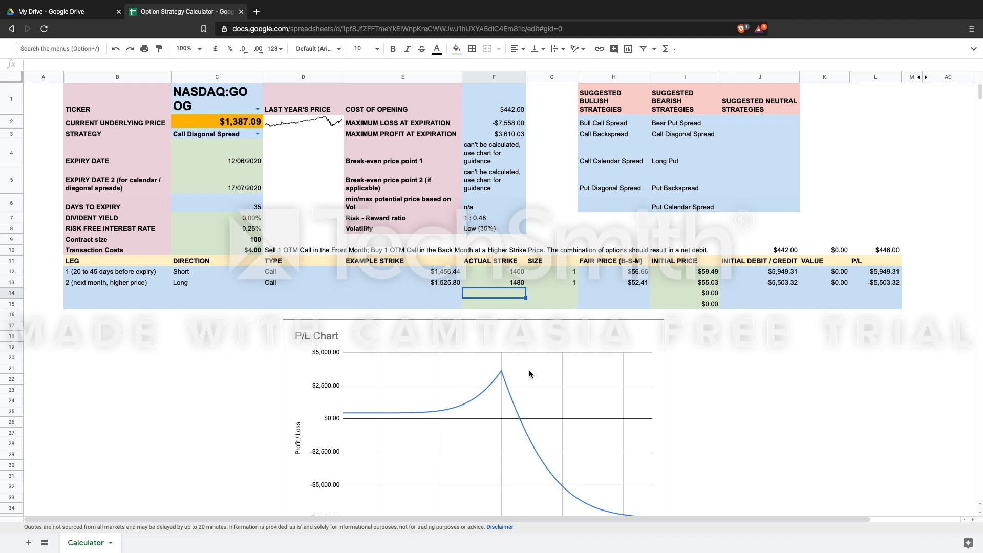
- Examine the call diagonal spread's profit and loss curve on the P/L chart across the whole price range
scroll(531, 371, "down", 2)
scroll(533, 341, "up", 2)
scroll(499, 358, "down", 1)
left_click(502, 341)
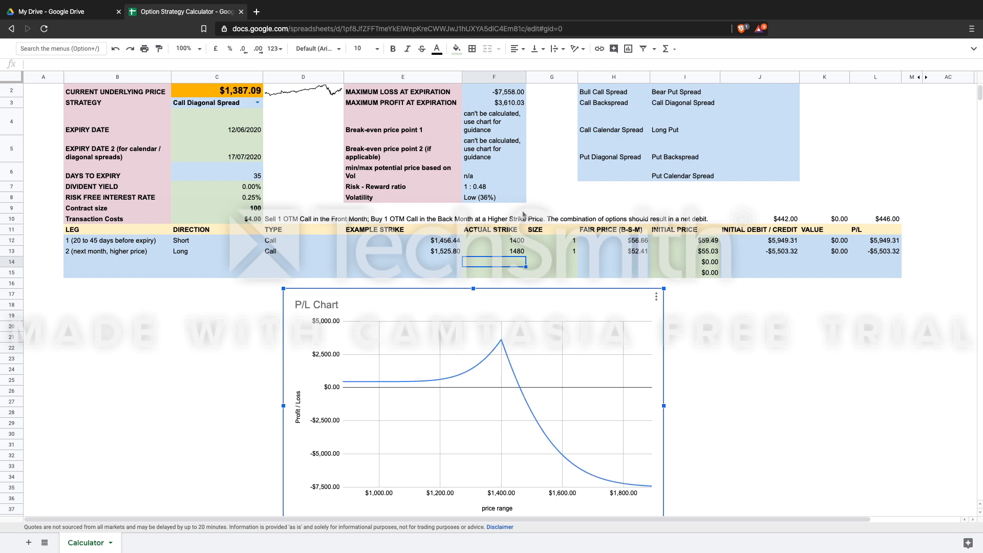
scroll(535, 191, "up", 1)
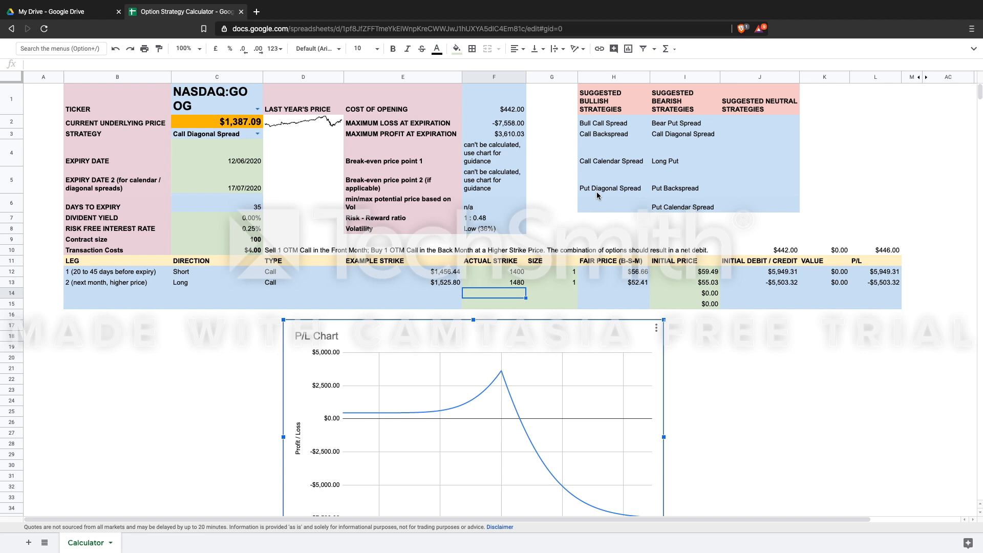
left_click(257, 134)
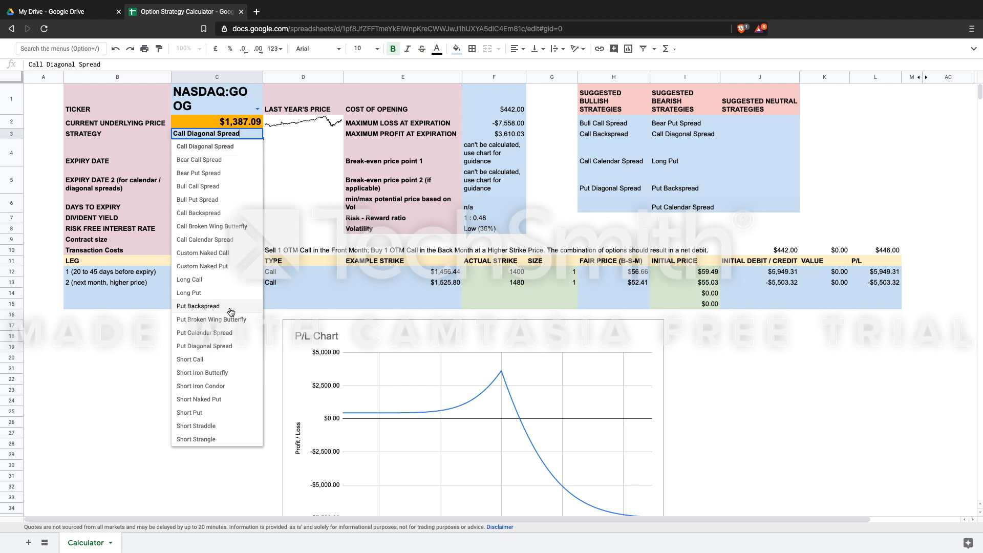
left_click(296, 190)
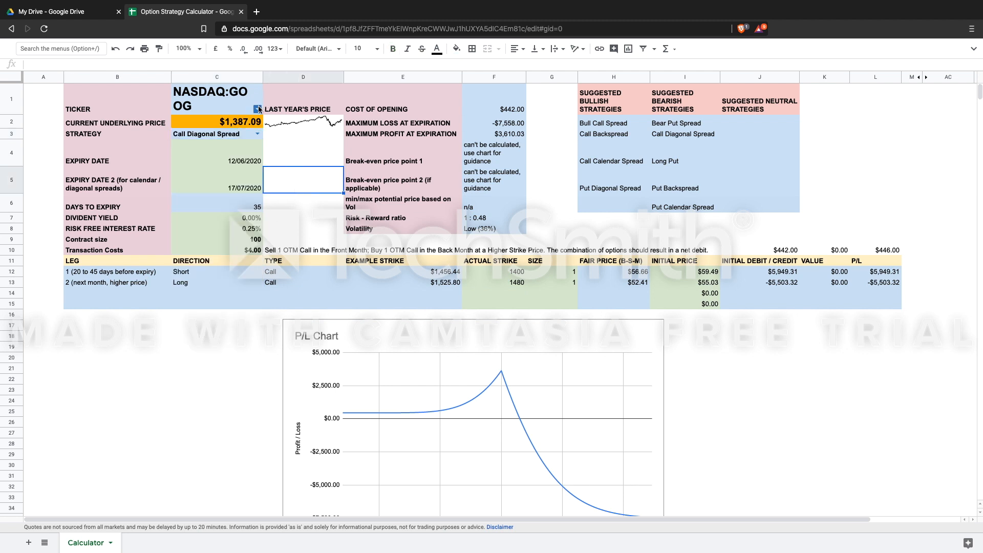
left_click(258, 109)
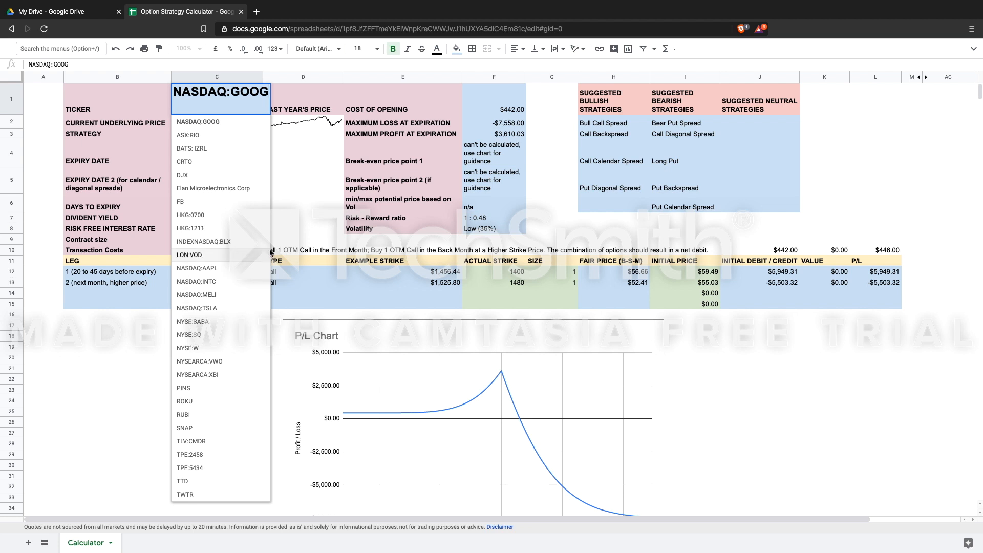
left_click(292, 192)
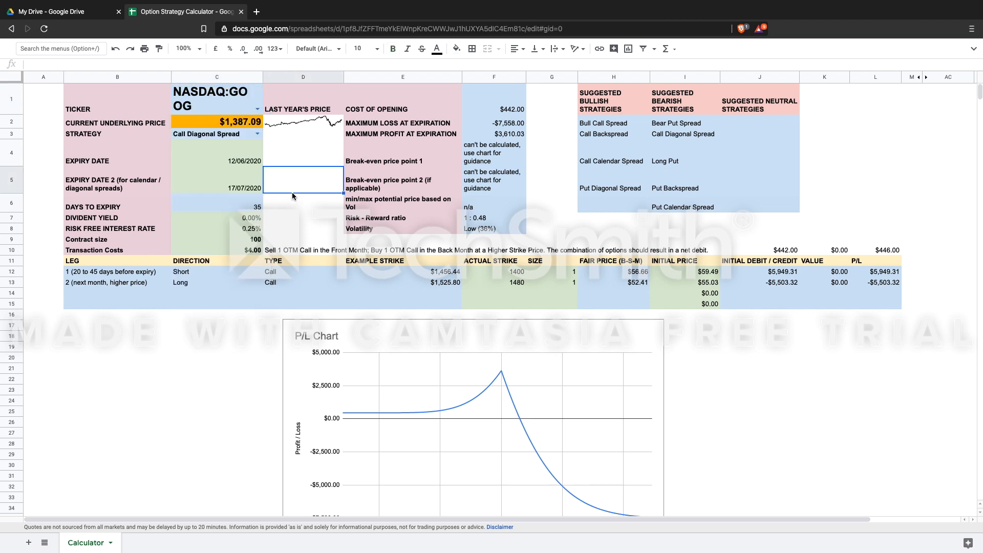
left_click(306, 152, "shift")
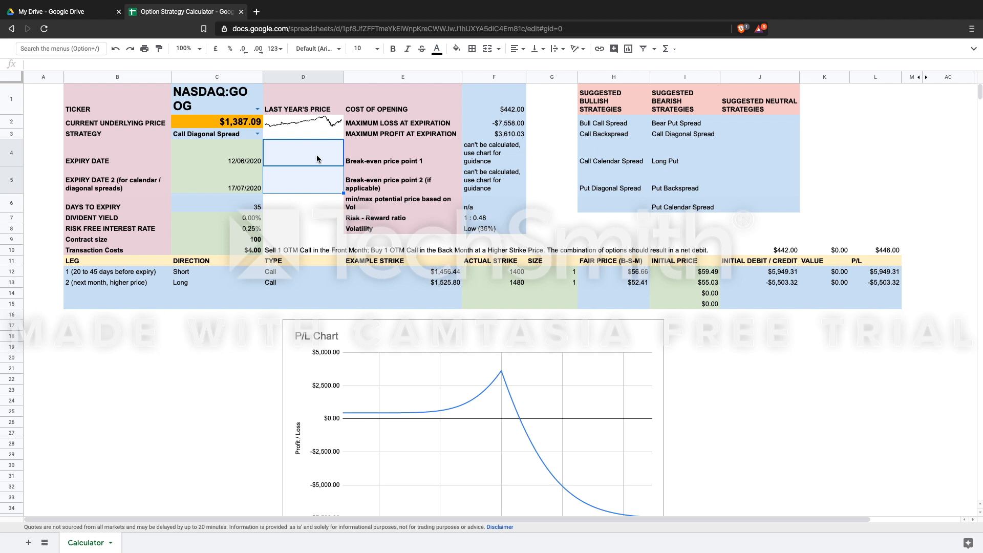
left_click(316, 182)
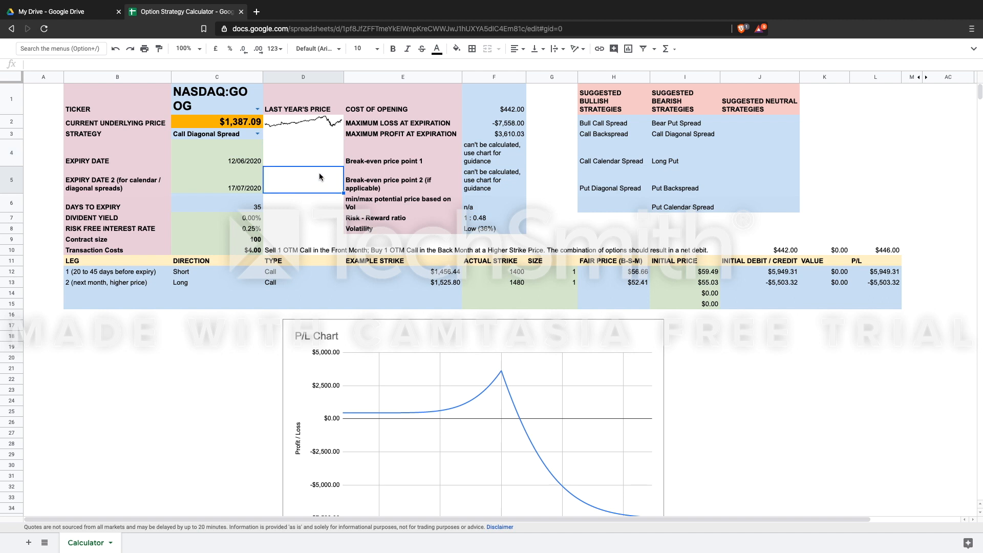